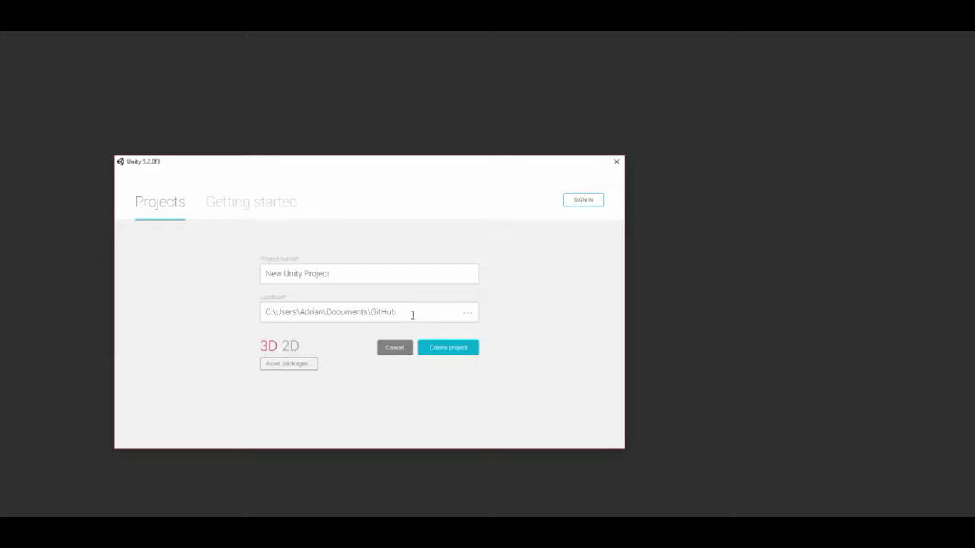
Remove the GitHub folder from the project location, leaving Documents, and review the available asset packages without selecting any
left_click_drag(408, 312, 373, 312)
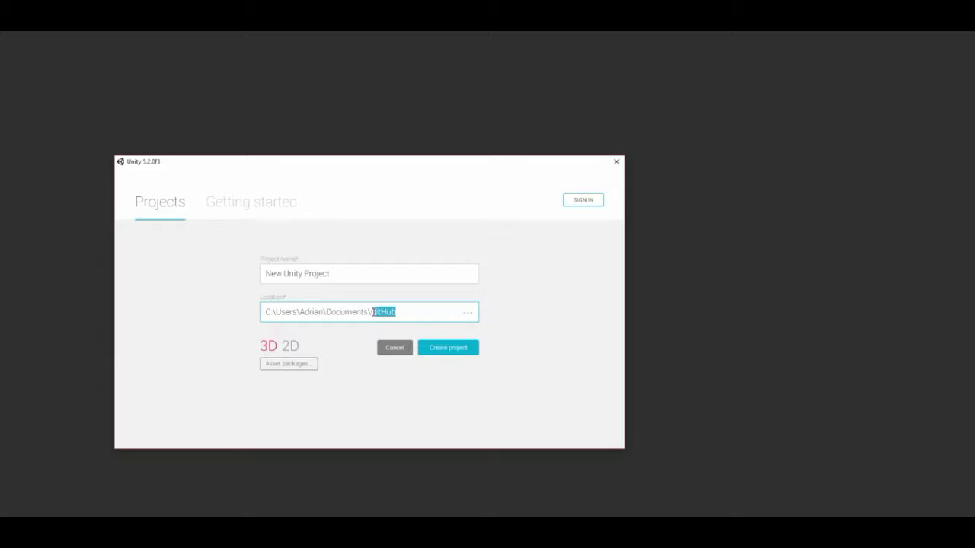
key("BackSpace")
left_click(266, 367)
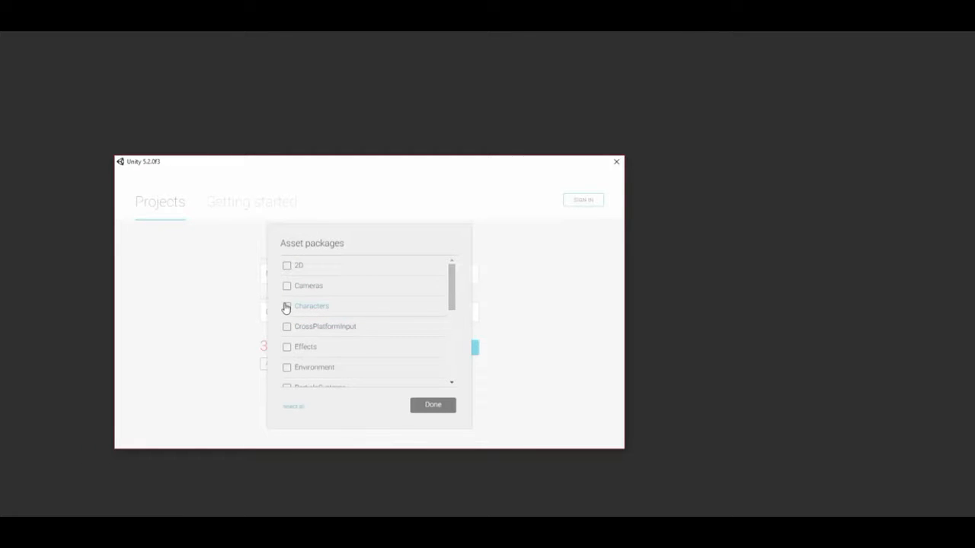
scroll(304, 321, "down", 10)
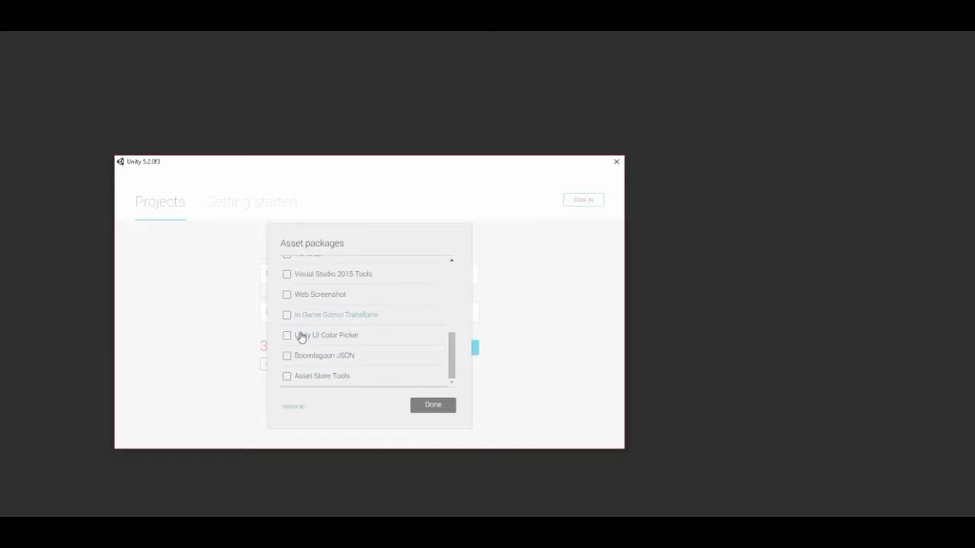
left_click(431, 405)
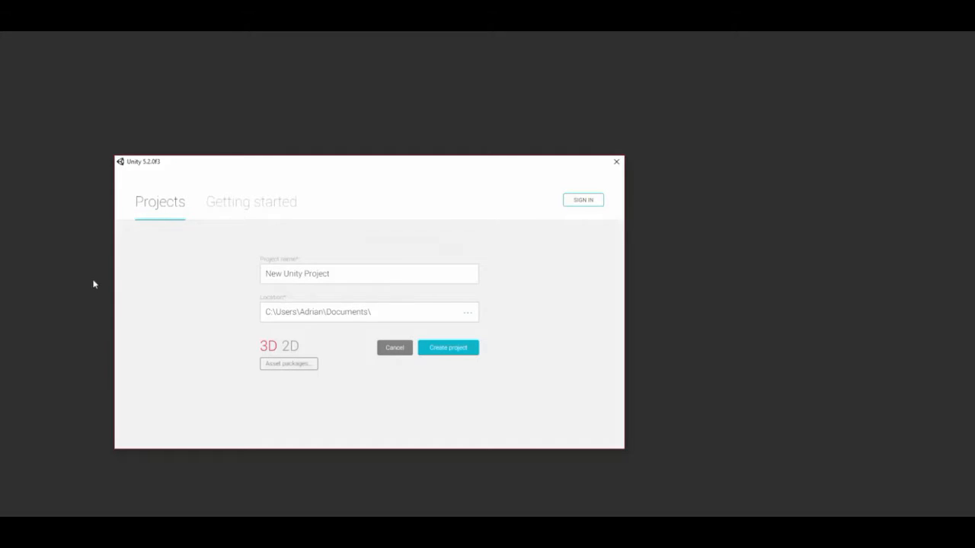
Name the new 3D project "Getting Started" and create it
left_click(451, 349)
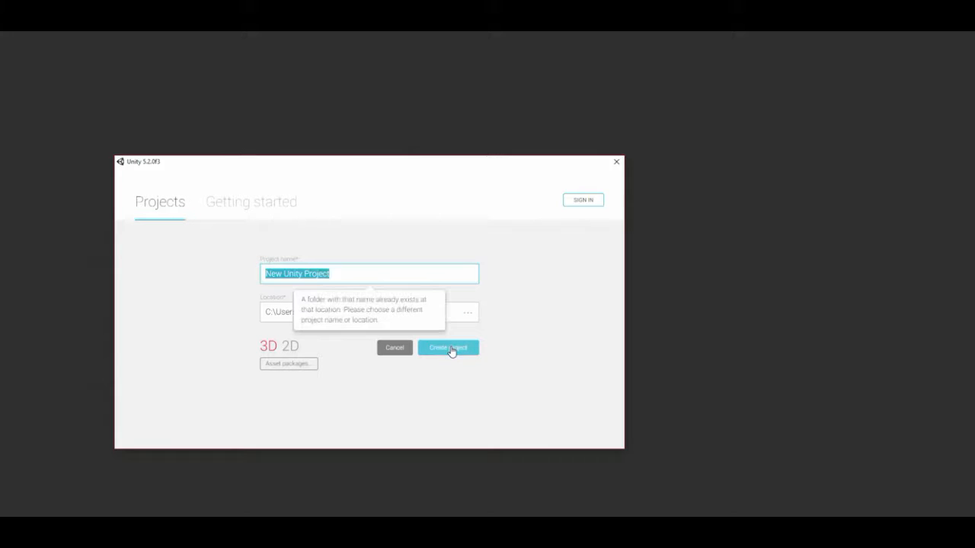
left_click(336, 271)
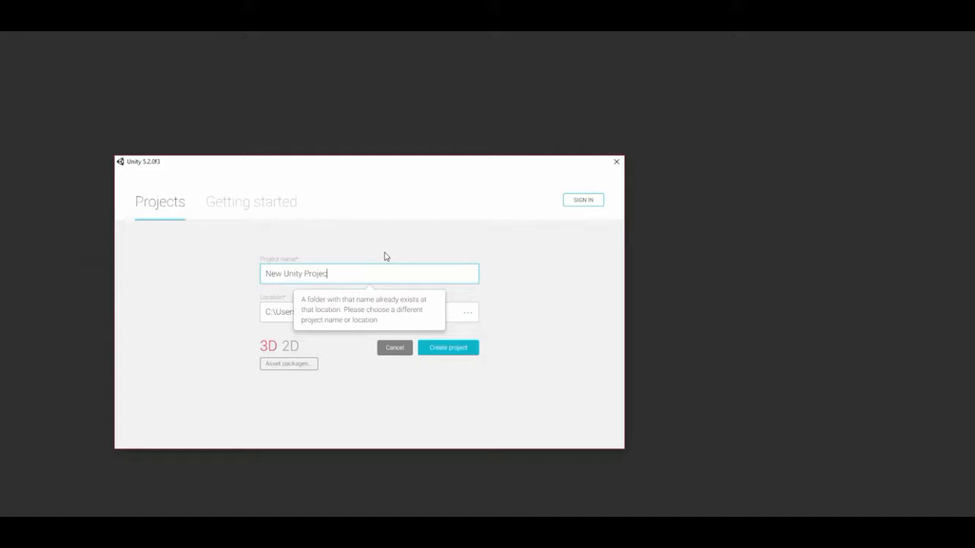
key("BackSpace")
key("BackSpace")
key("BackSpace")
key("BackSpace")
key("BackSpace")
key("BackSpace")
key("BackSpace")
key("BackSpace")
key("BackSpace")
key("BackSpace")
key("BackSpace")
type("Getting Sty")
left_click(456, 351)
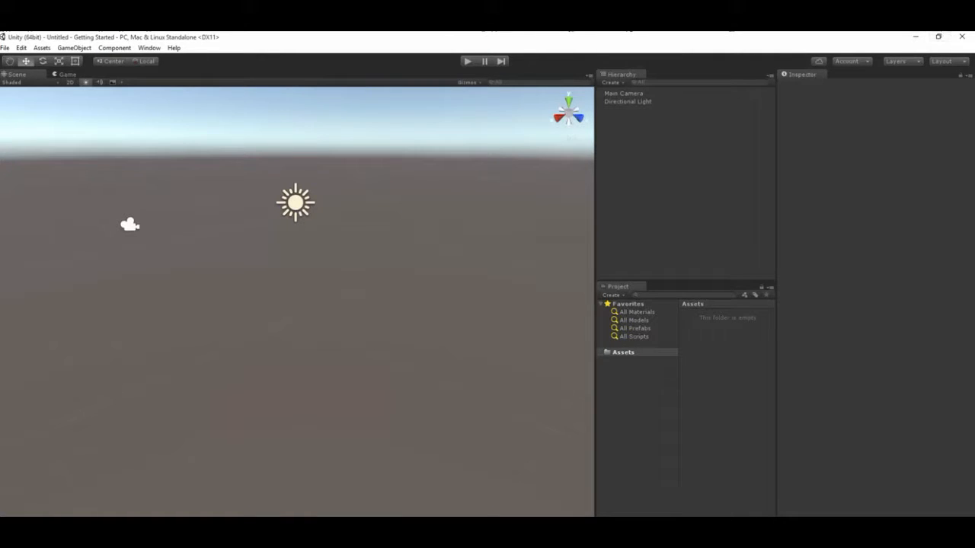
Switch the editor to the Default window layout and view the Console alongside the Project window
left_click(149, 47)
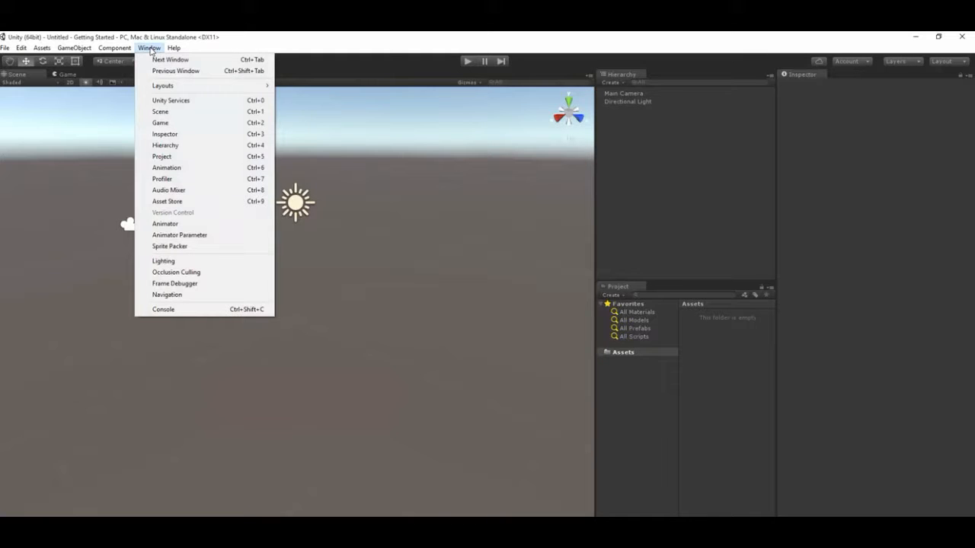
mouse_move(259, 85)
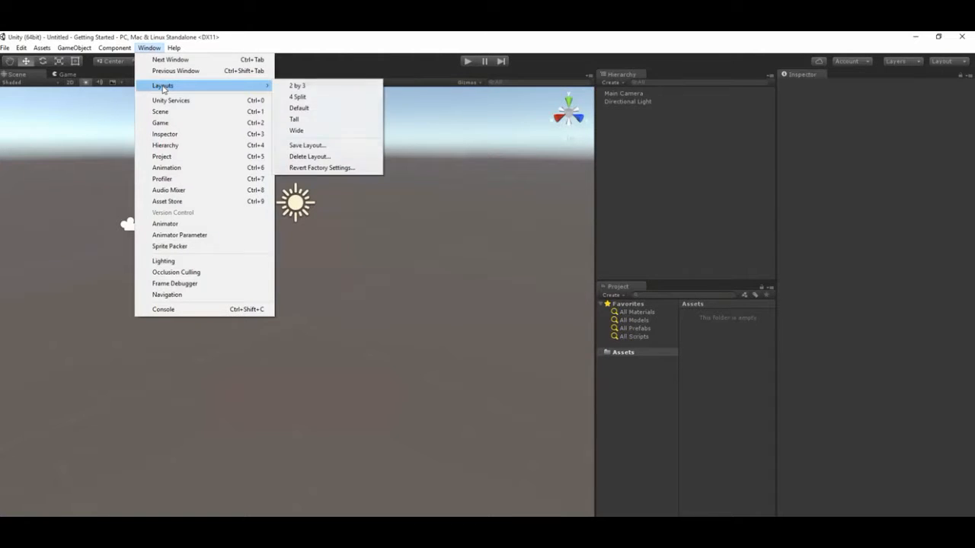
left_click(300, 108)
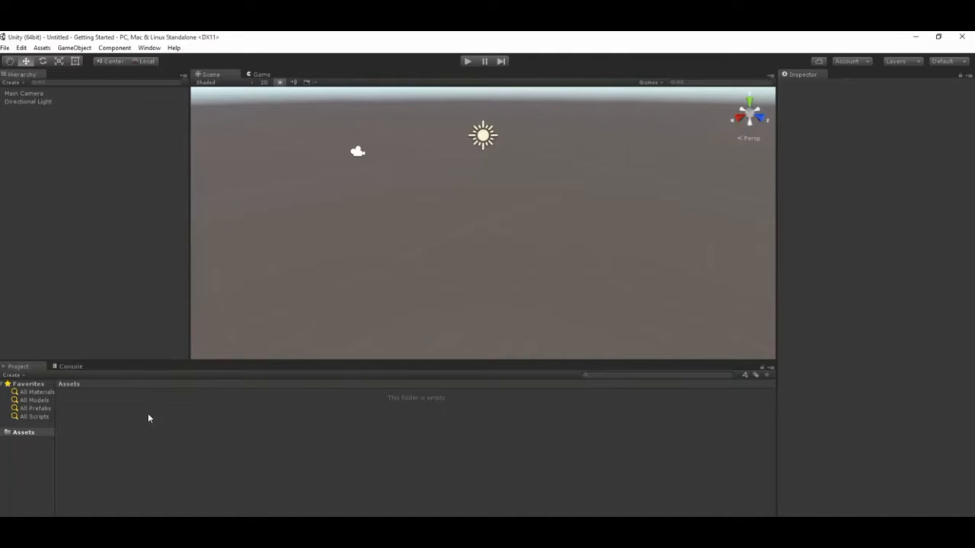
left_click(69, 368)
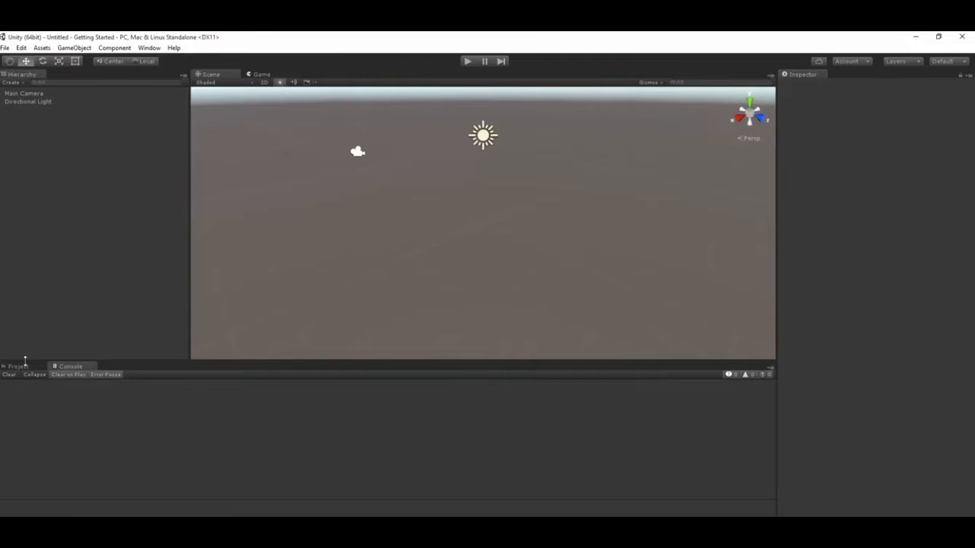
left_click(18, 366)
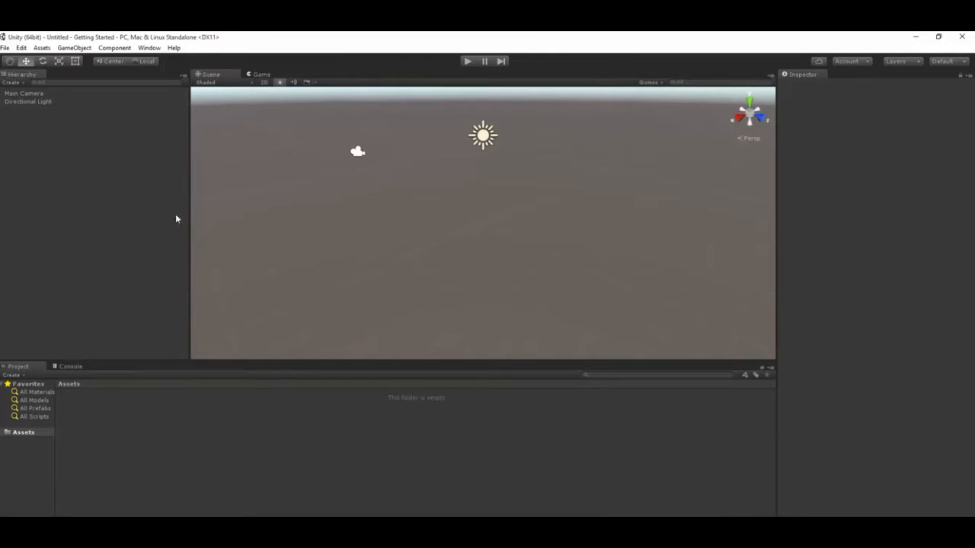
Switch the editor to the Tall window layout
left_click(148, 47)
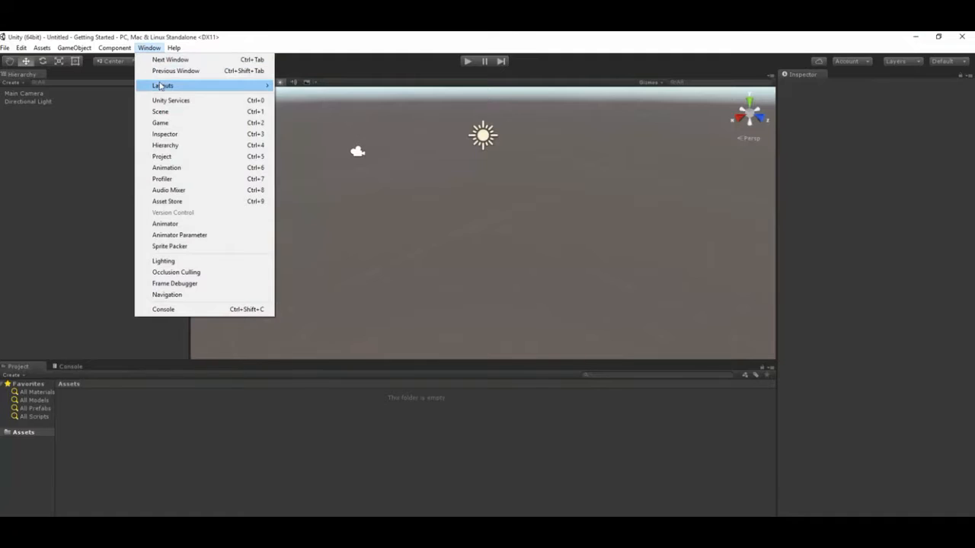
mouse_move(161, 86)
left_click(297, 119)
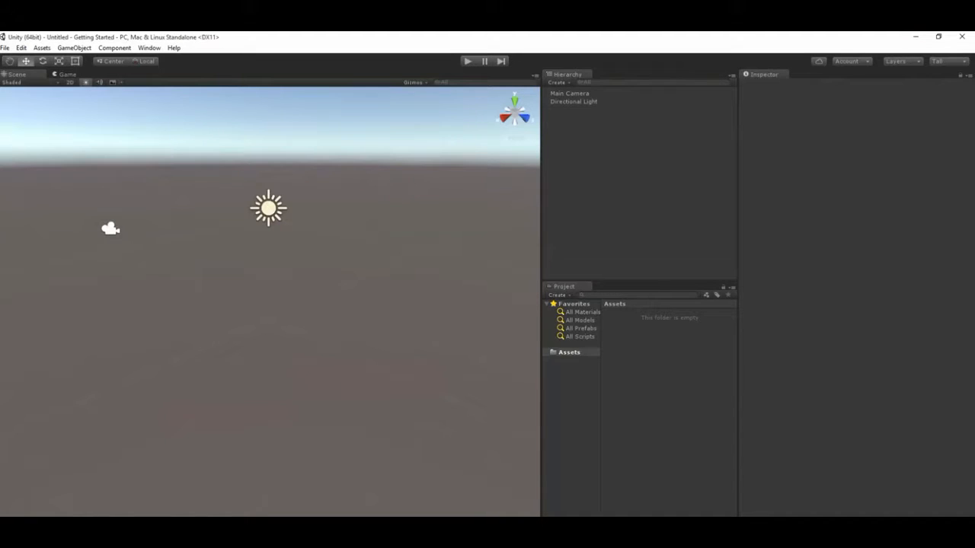
Create a folder named New Folder in Assets and show the Assets contents as a list
right_click(577, 353)
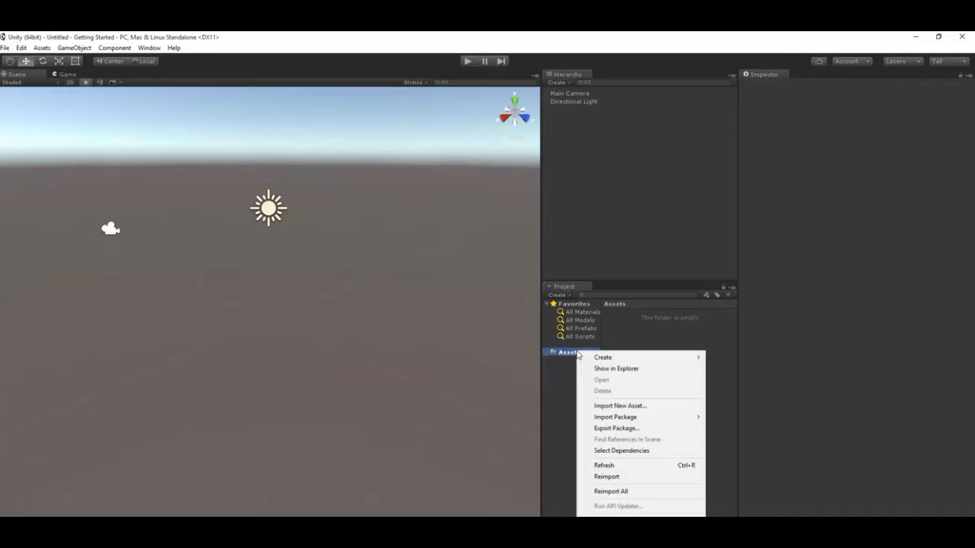
mouse_move(602, 357)
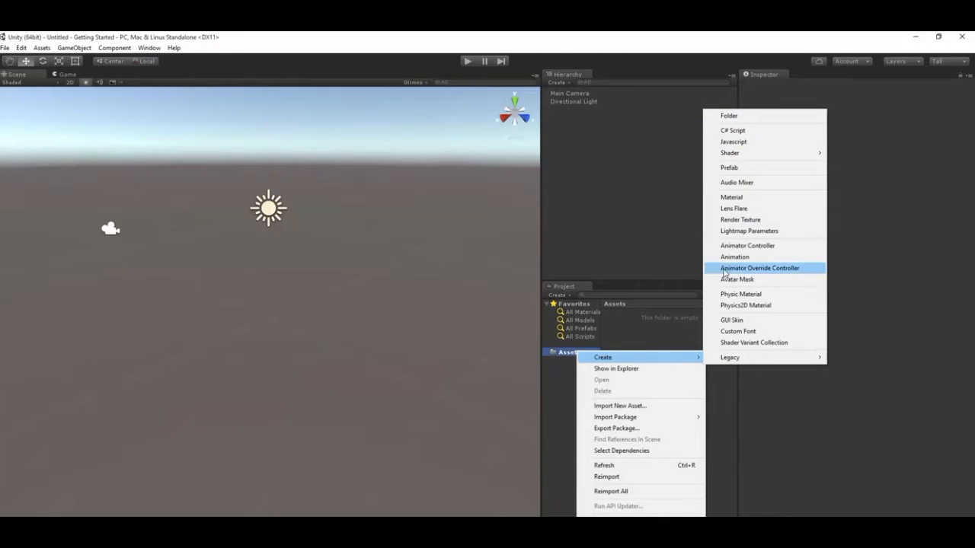
left_click(735, 116)
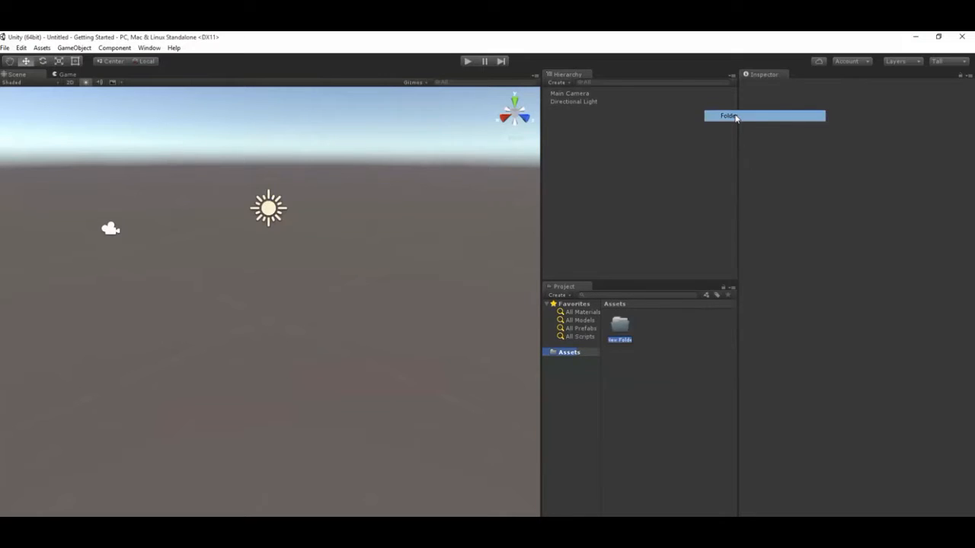
key("Return")
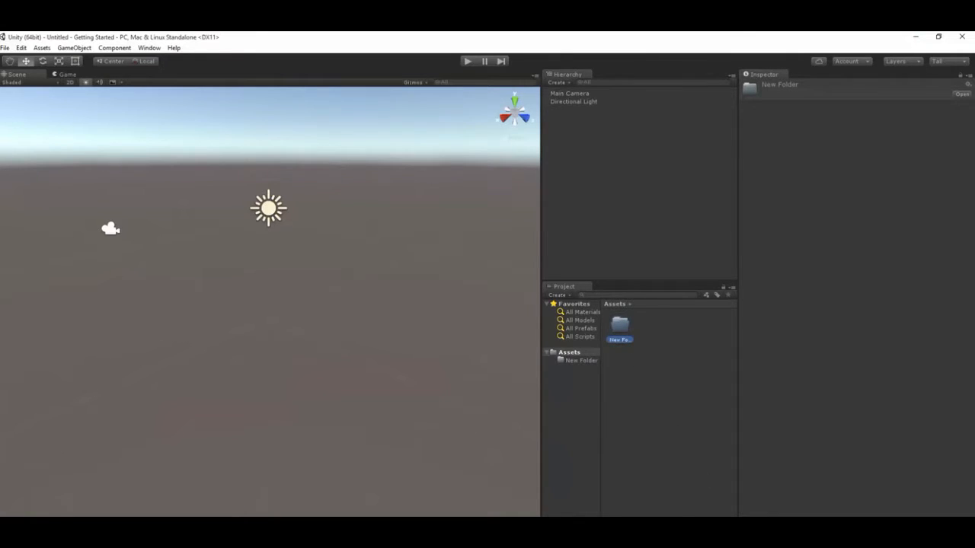
mouse_move(710, 521)
left_mouse_down()
mouse_move(726, 521)
mouse_move(703, 521)
left_mouse_up()
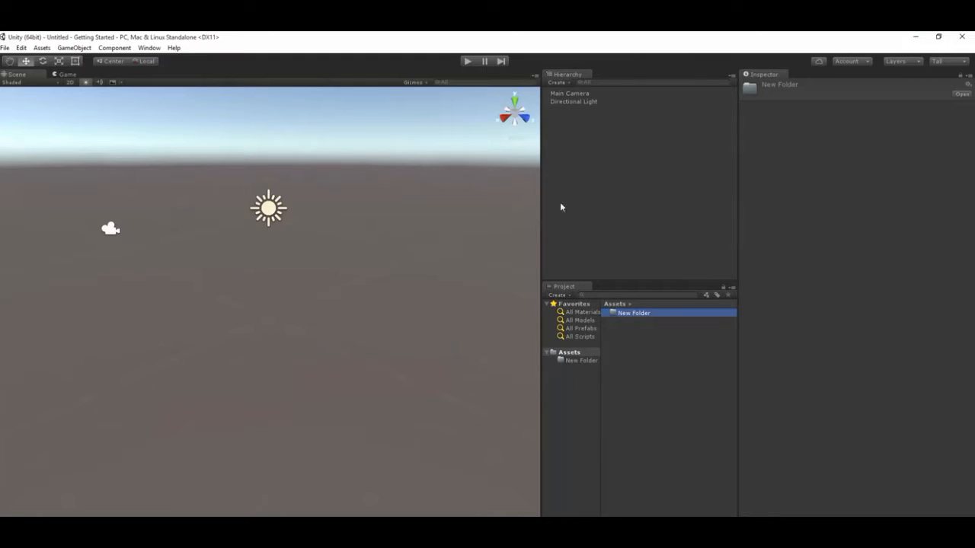
Widen the Scene view and dock the Hierarchy window into the same group as the Inspector, alternating between the two
left_click_drag(541, 349, 632, 312)
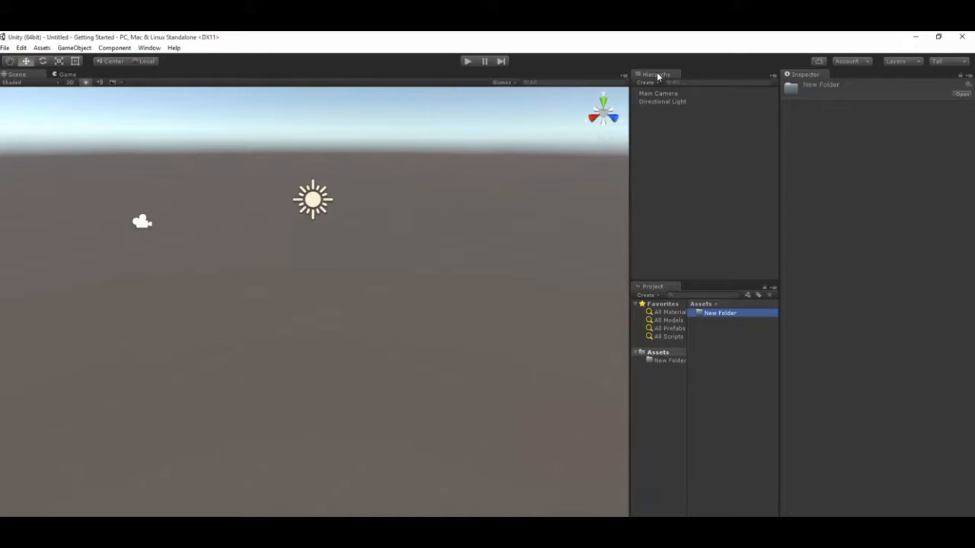
mouse_move(660, 76)
left_mouse_down()
mouse_move(533, 181)
mouse_move(688, 114)
mouse_move(670, 69)
mouse_move(658, 80)
left_mouse_up()
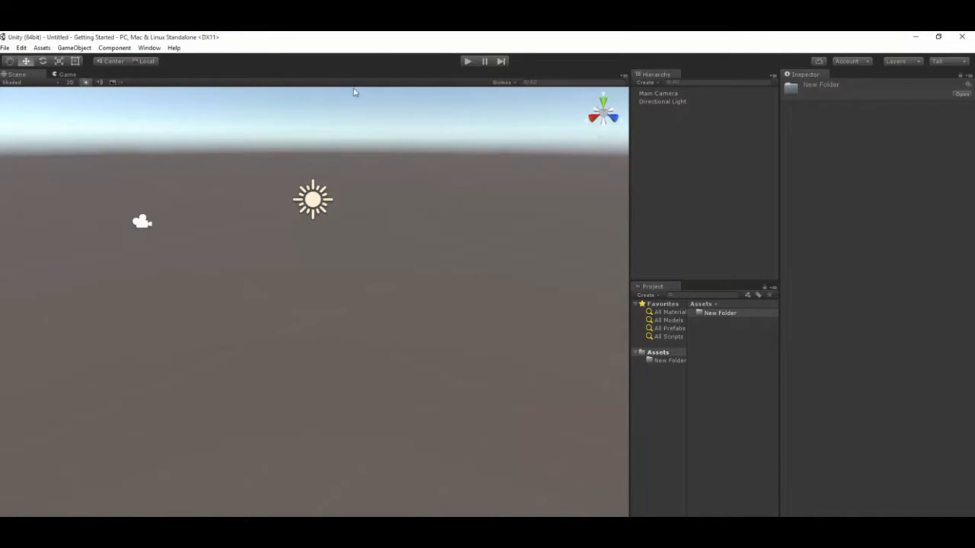
left_click_drag(653, 84, 286, 491)
left_click_drag(263, 374, 855, 76)
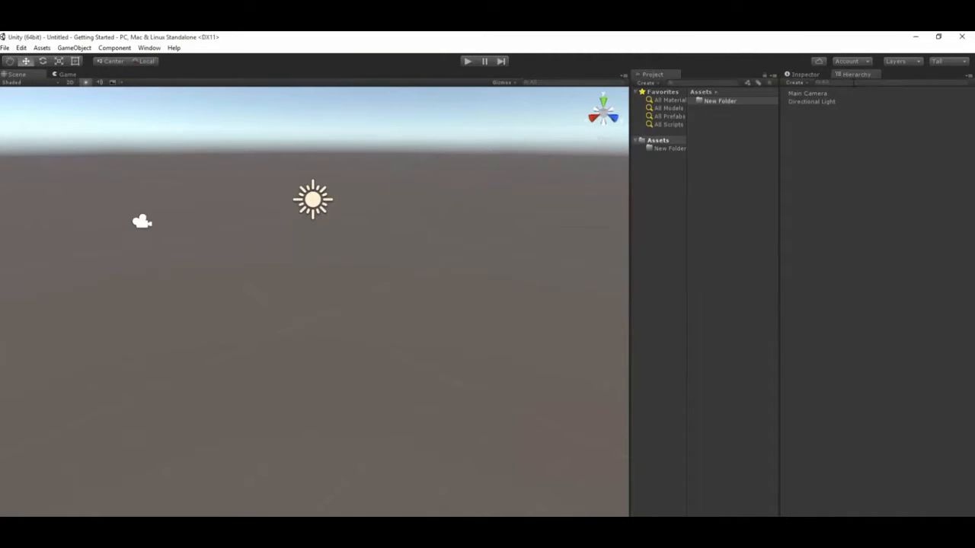
left_click(796, 74)
left_click(841, 74)
left_click(798, 74)
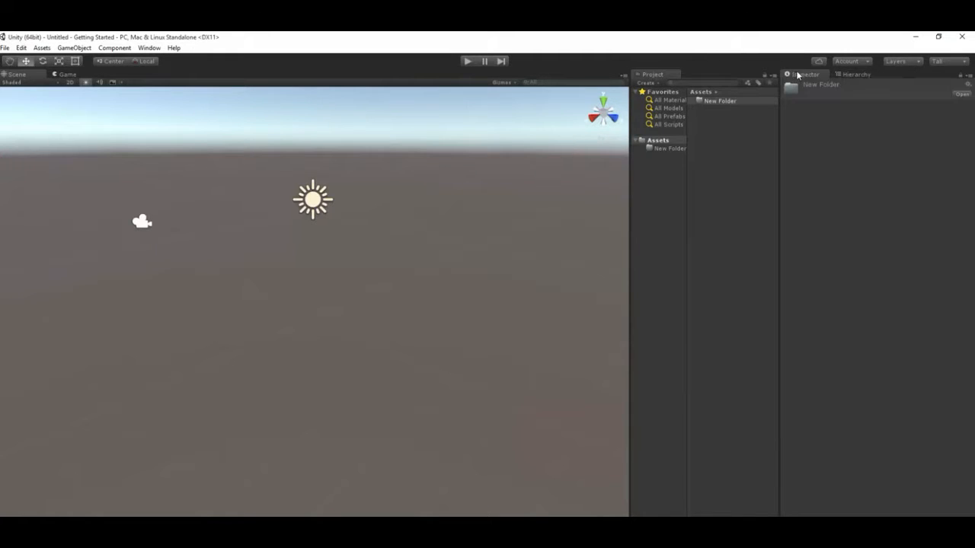
Undock the Hierarchy into a floating window over the Scene view, reposition it and close it
left_click_drag(851, 80, 381, 282)
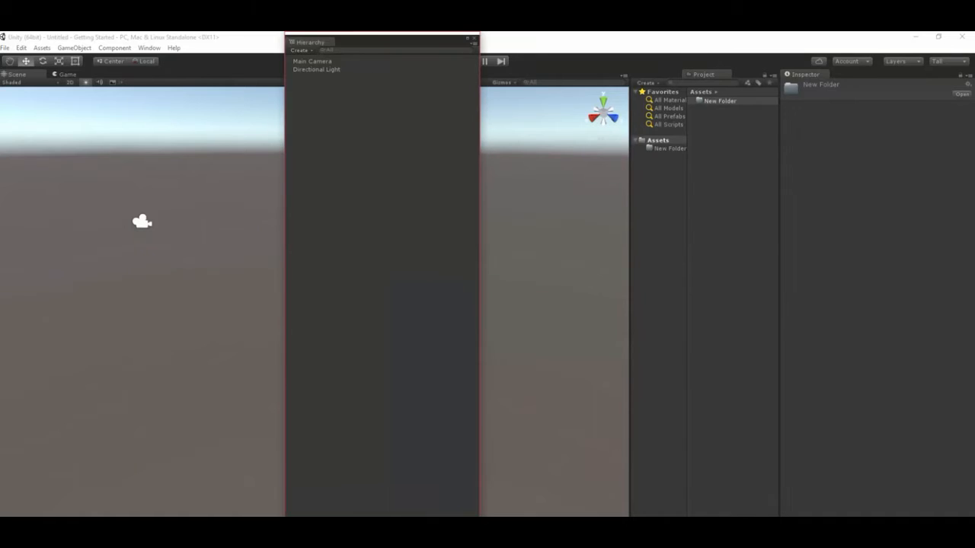
left_click_drag(361, 43, 347, 96)
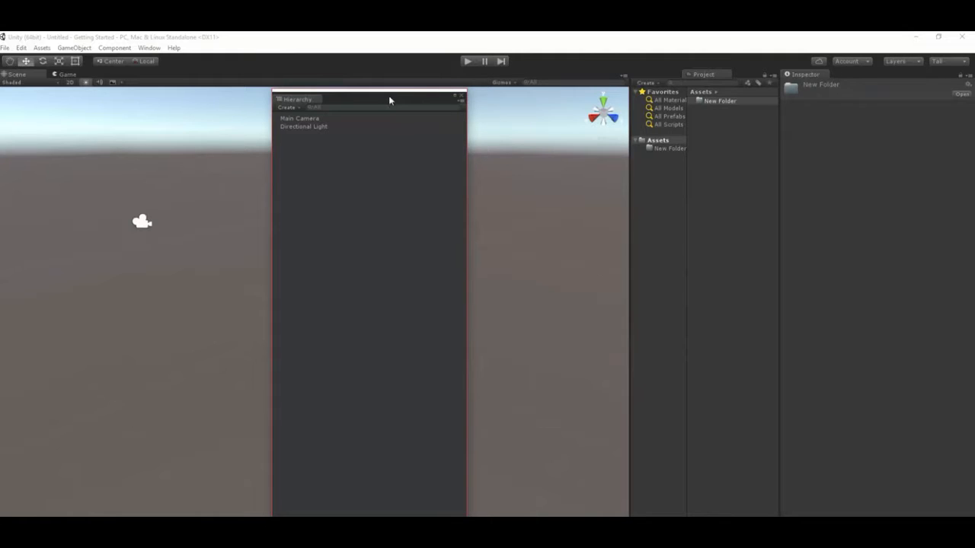
left_click_drag(388, 99, 332, 103)
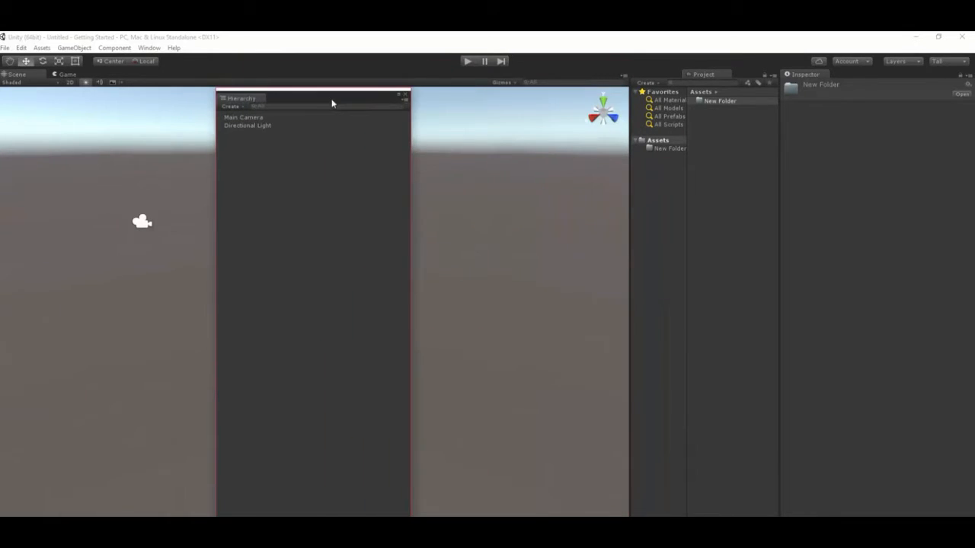
left_click(404, 95)
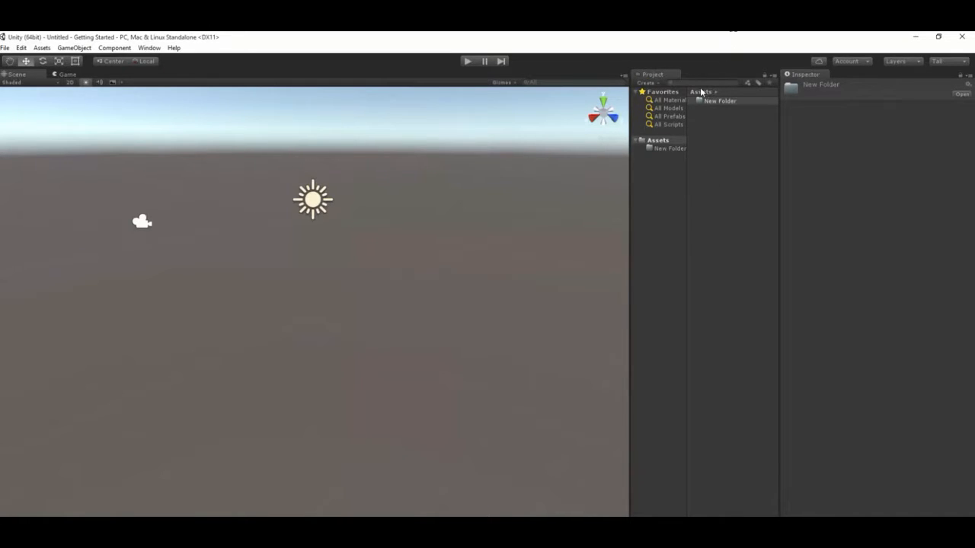
Dock the Project window below the Inspector, and reopen the Hierarchy grouped with the Inspector
left_click_drag(660, 75, 699, 389)
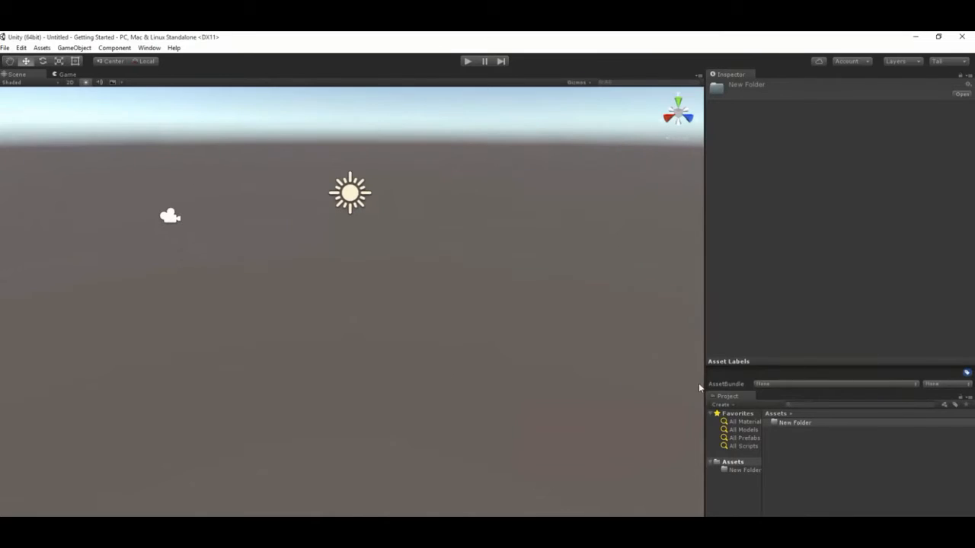
left_click(149, 48)
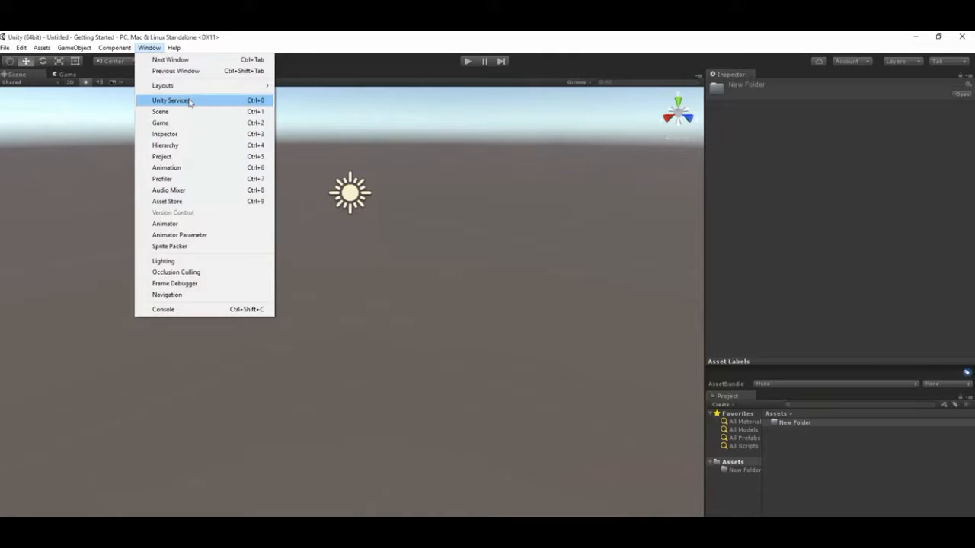
left_click(174, 145)
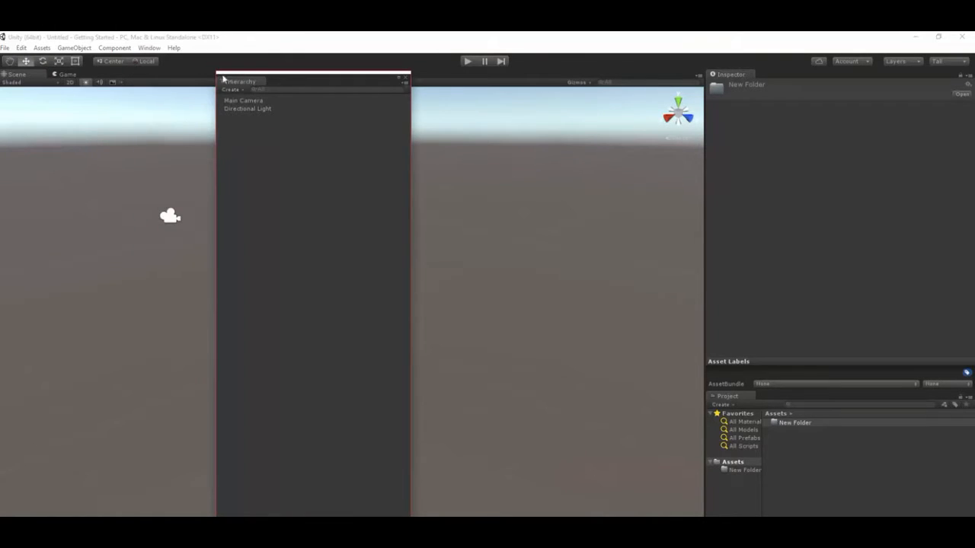
left_click_drag(243, 84, 764, 76)
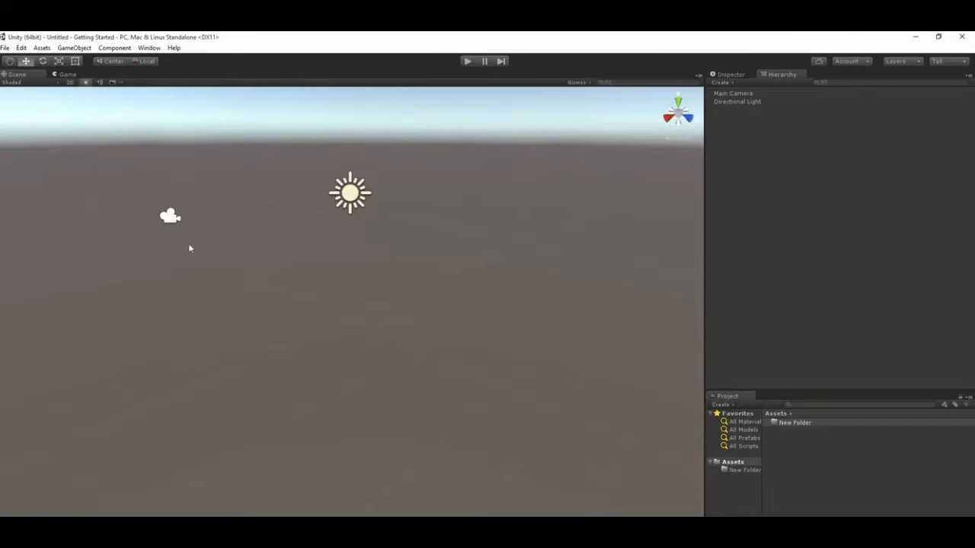
Compare the Scene and Game views, selecting the Main Camera to examine its field of view and what it renders
left_click(55, 76)
left_click(25, 76)
left_click(68, 75)
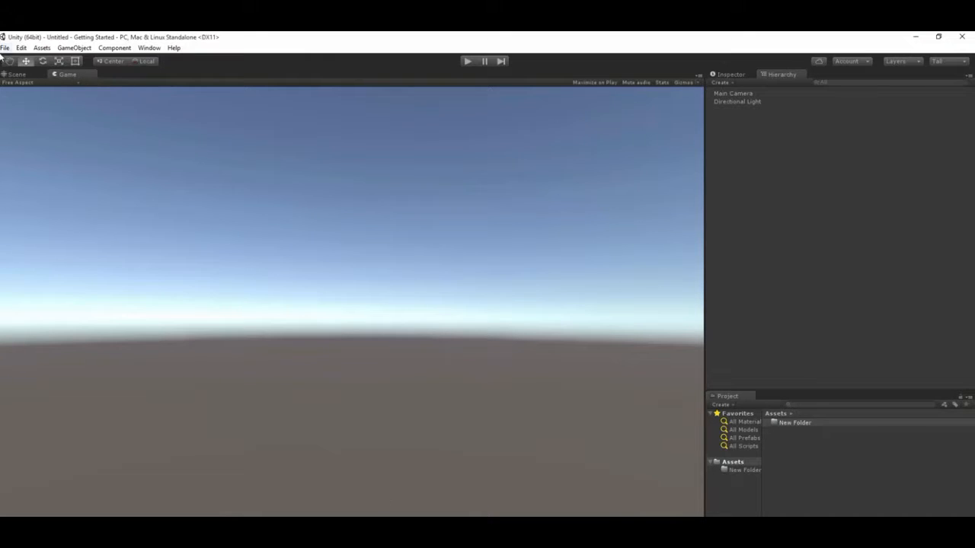
left_click(16, 75)
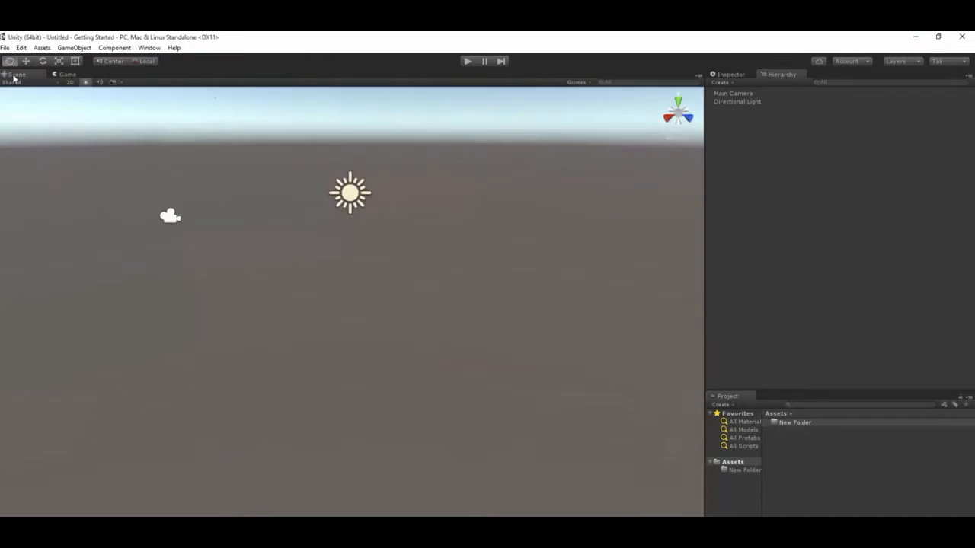
left_click(764, 94)
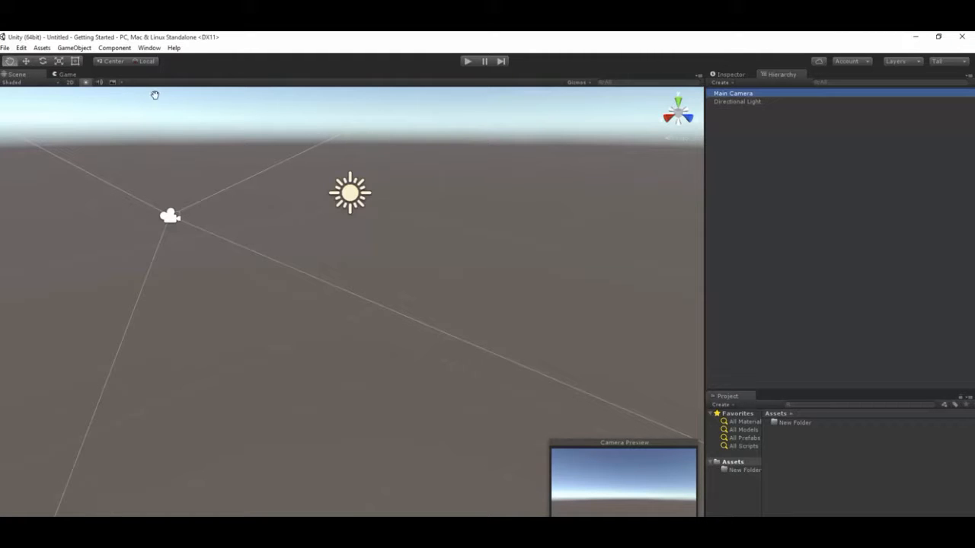
left_click(67, 74)
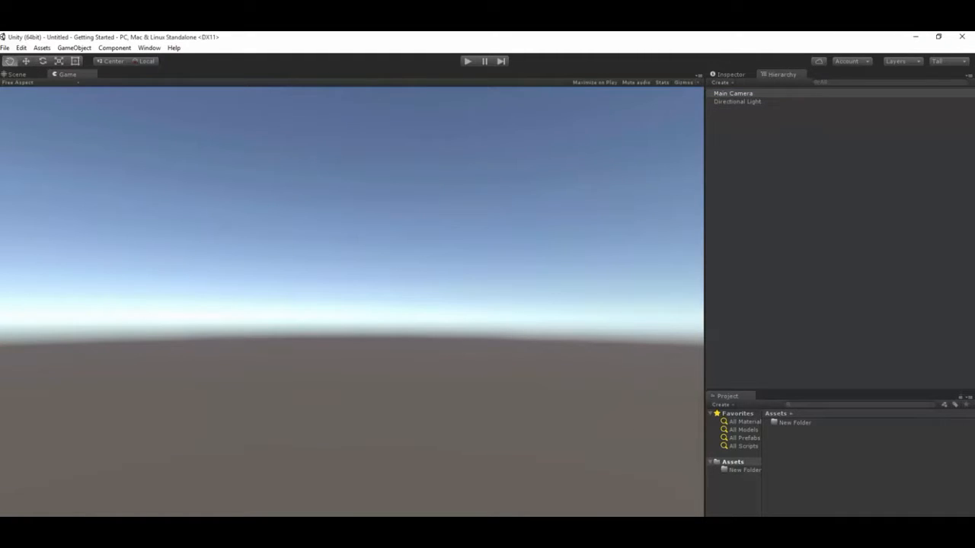
Dock the Game view beside the Scene view, widen it, and select the Directional Light
left_click(16, 75)
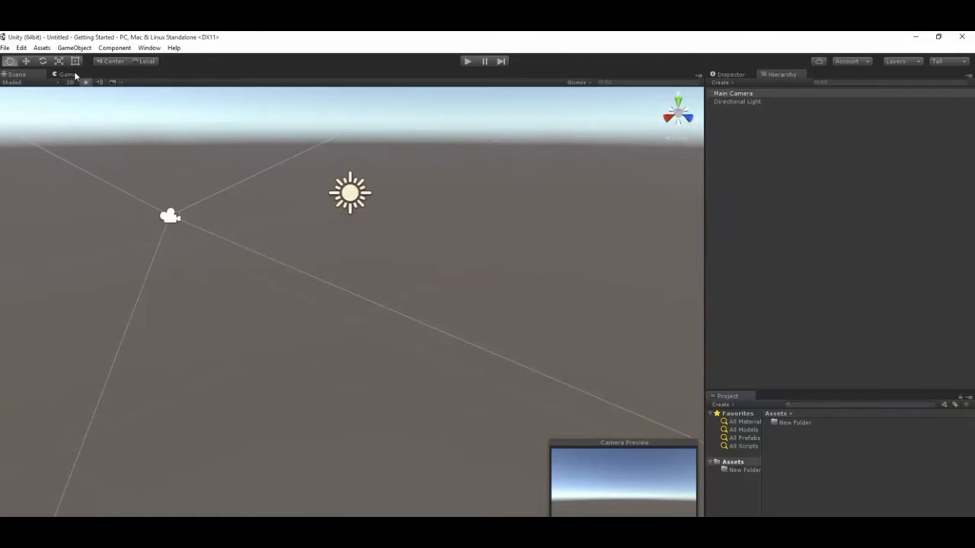
left_click_drag(75, 76, 655, 263)
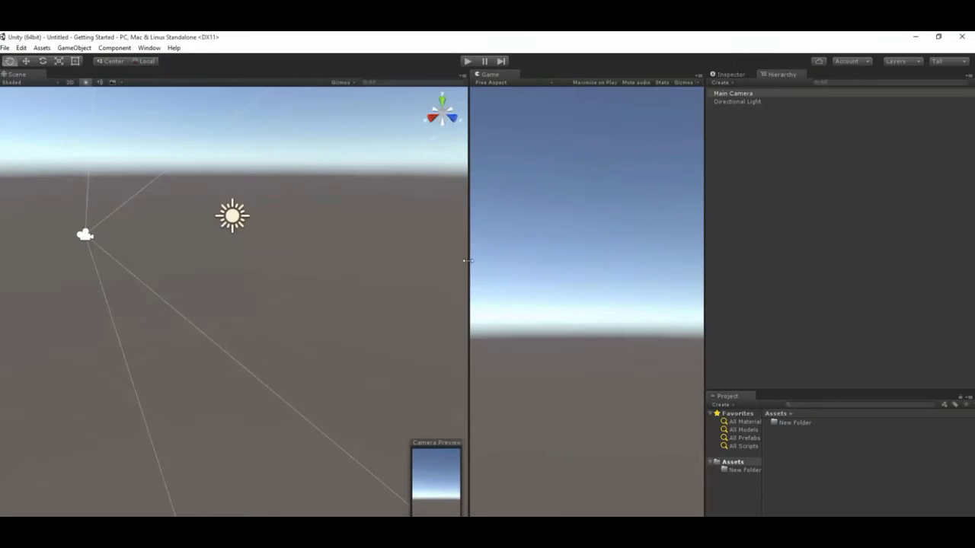
left_click_drag(467, 261, 323, 262)
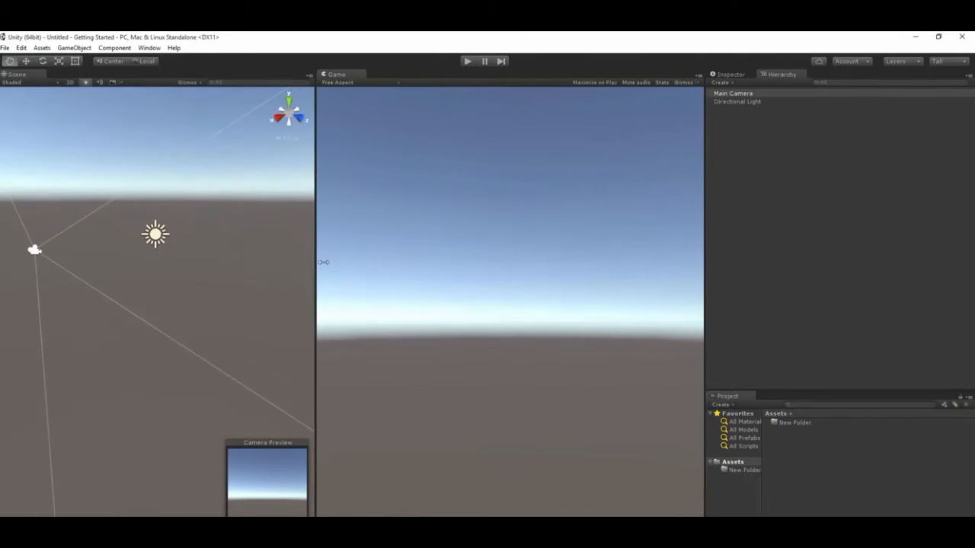
left_click(738, 103)
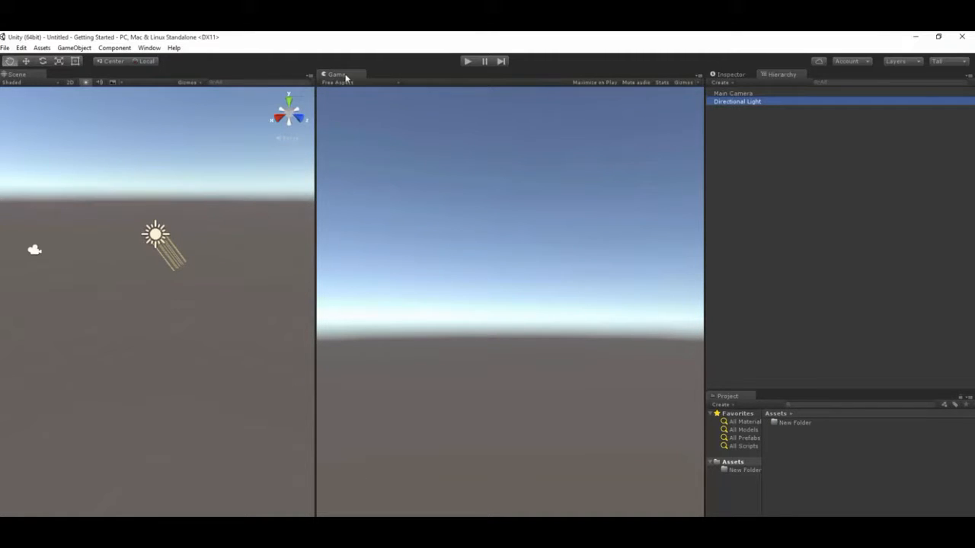
Regroup the Game view with the Scene view and restore the Tall window layout
left_click_drag(346, 77, 200, 70)
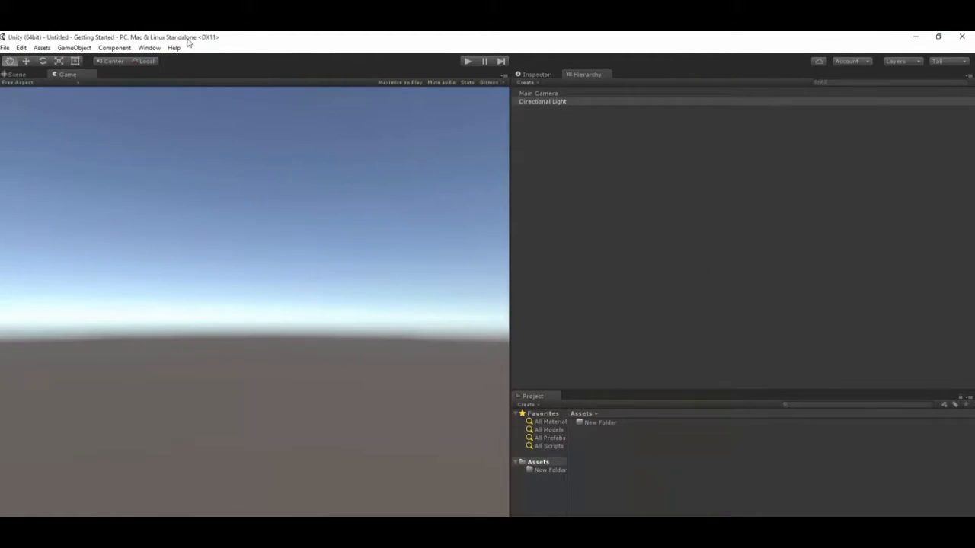
left_click(149, 47)
mouse_move(183, 86)
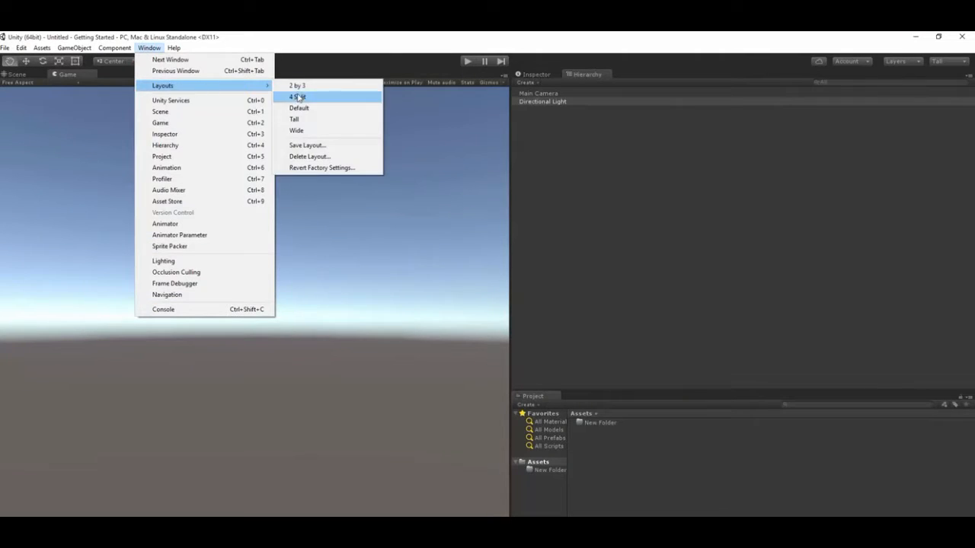
left_click(294, 118)
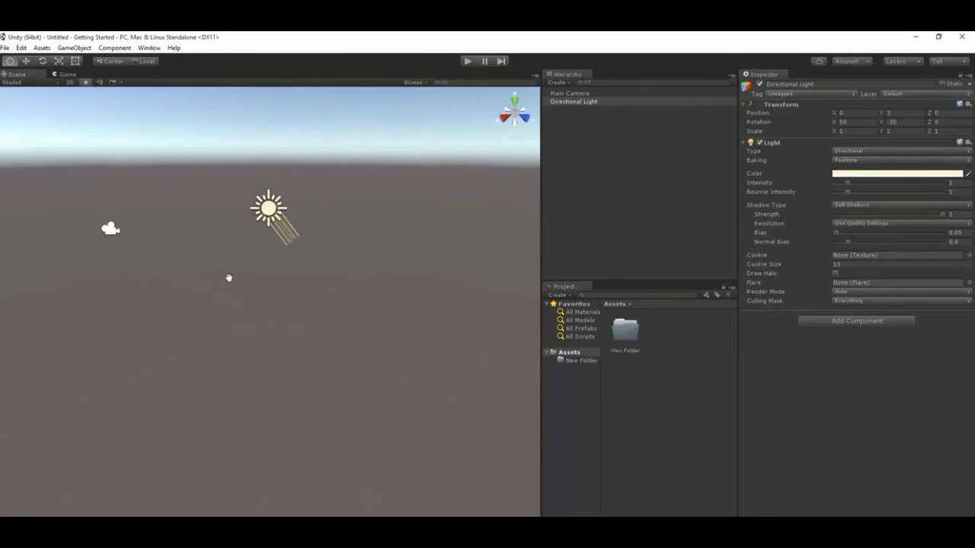
Focus the Scene view on the Main Camera, orbit and pan around it, and clear the selection
left_click_drag(196, 266, 327, 282, "alt")
left_click(550, 94)
left_click_drag(906, 298, 270, 243, "alt")
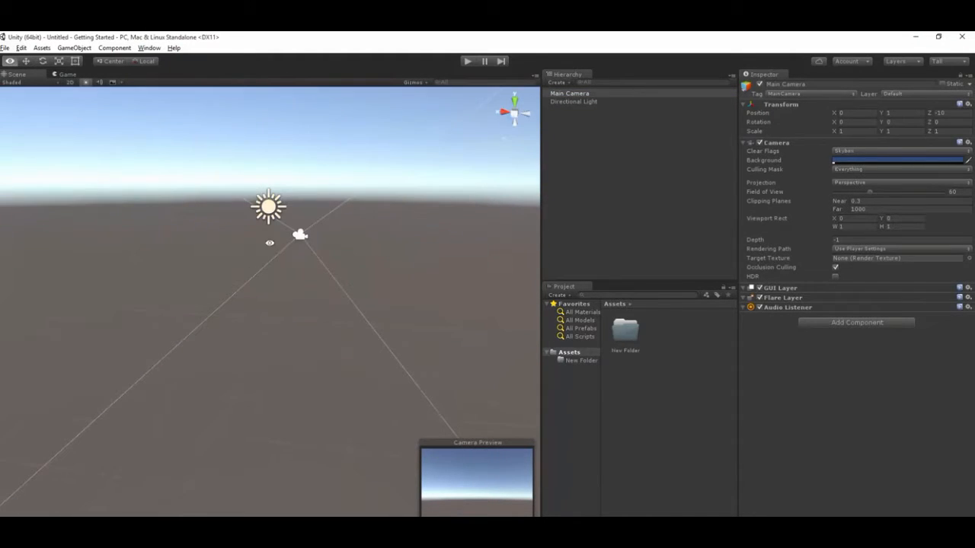
double_click(581, 95)
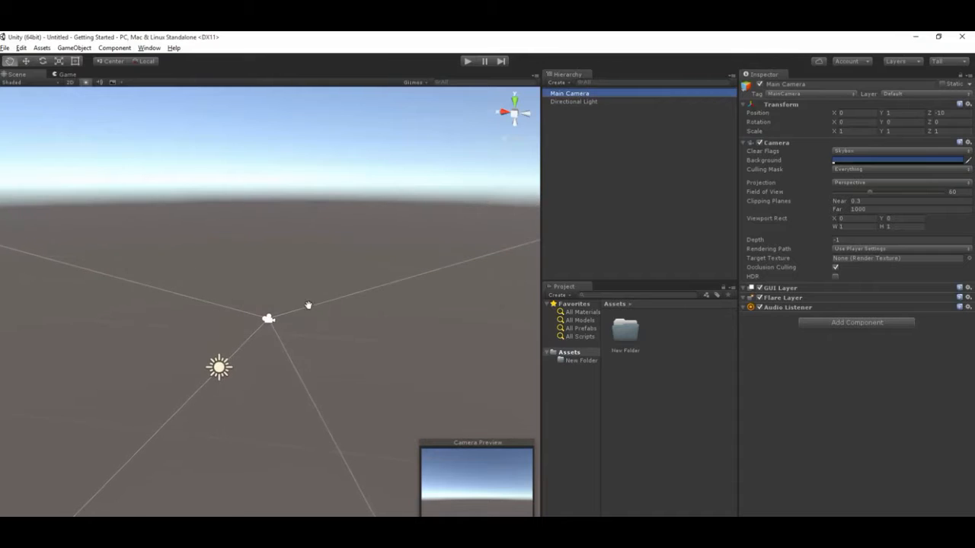
left_click_drag(312, 301, 257, 241, "alt")
left_click_drag(397, 246, 249, 288, "alt")
left_click_drag(218, 357, 232, 288)
left_click_drag(266, 239, 381, 273, "alt")
left_click(581, 115)
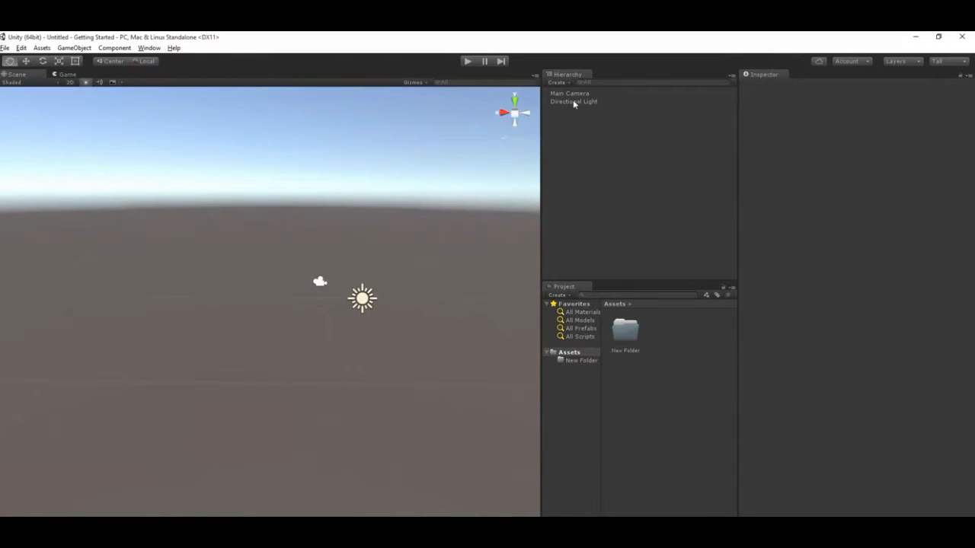
Focus the Scene view on the Directional Light, and pan and zoom around it
left_click(574, 102)
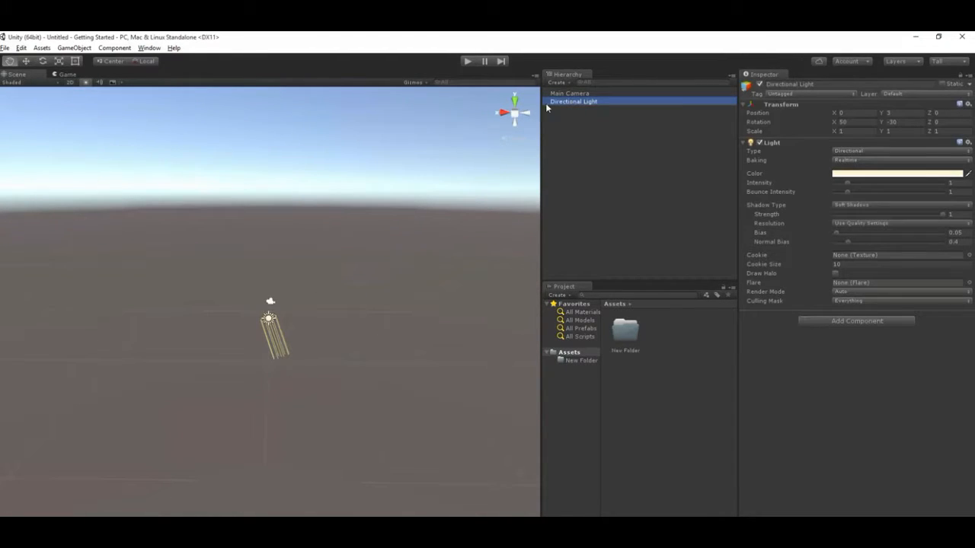
left_click_drag(384, 189, 333, 512)
left_click_drag(341, 439, 449, 288)
left_click_drag(295, 221, 201, 181)
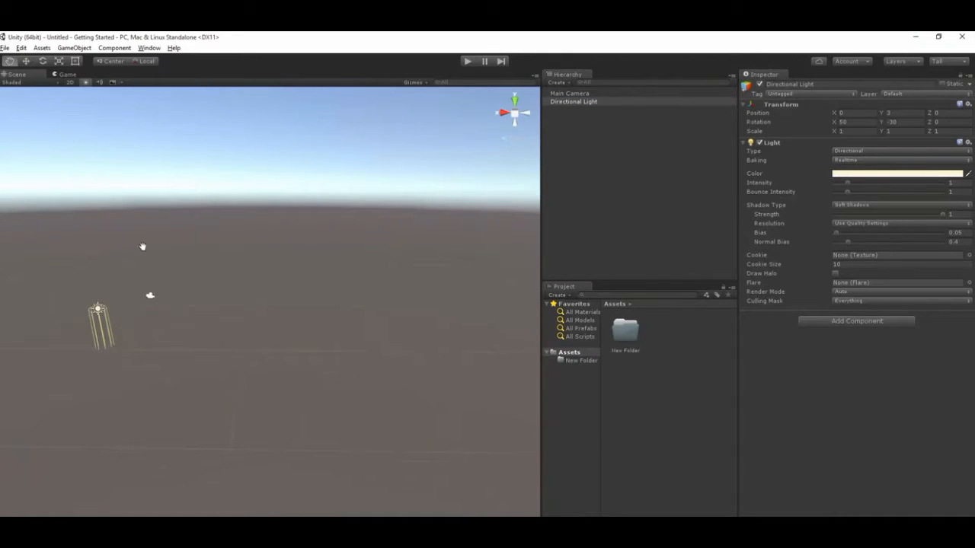
left_click_drag(160, 242, 257, 201)
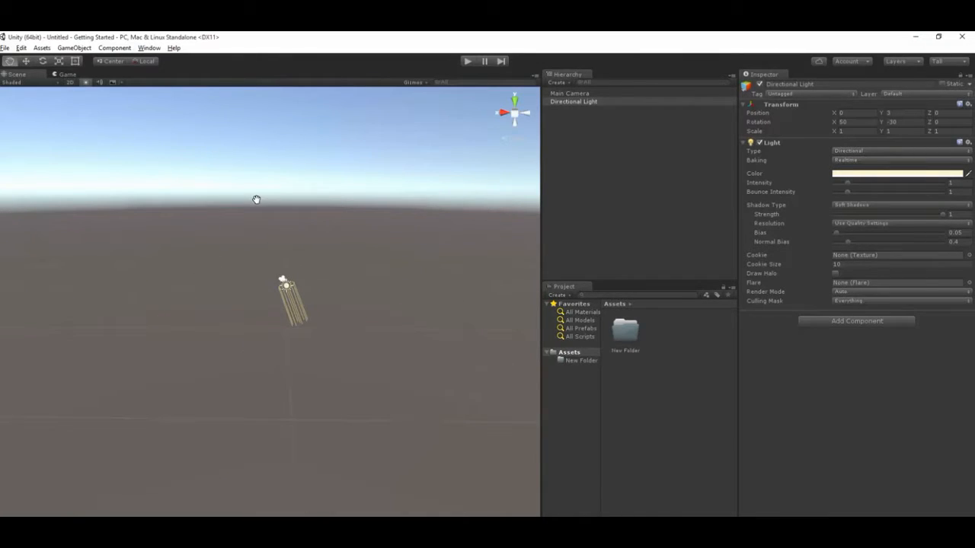
scroll(331, 197, "up", 5)
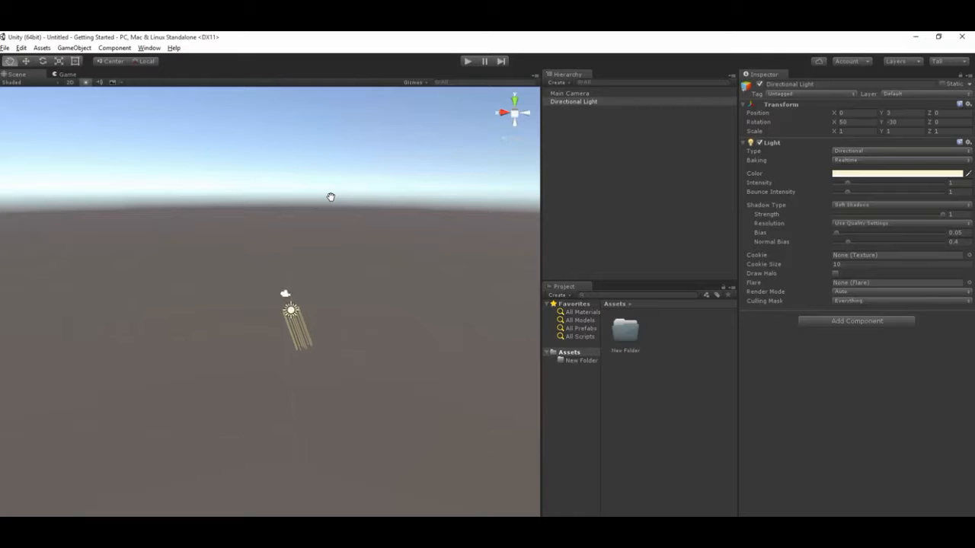
Move through the scene forward, backward and sideways, and pan to bring the light and camera back into view
key("Down")
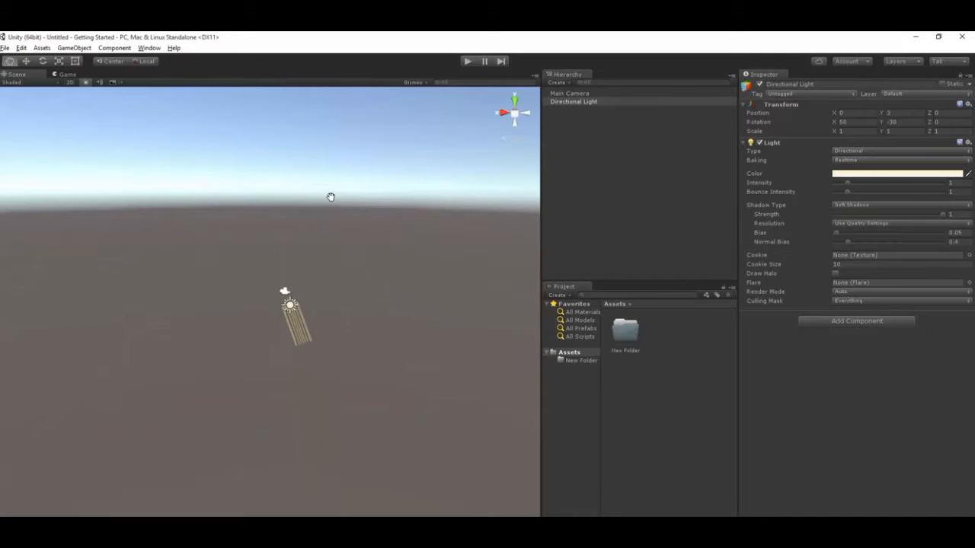
key("Up")
key("Right")
key("Right")
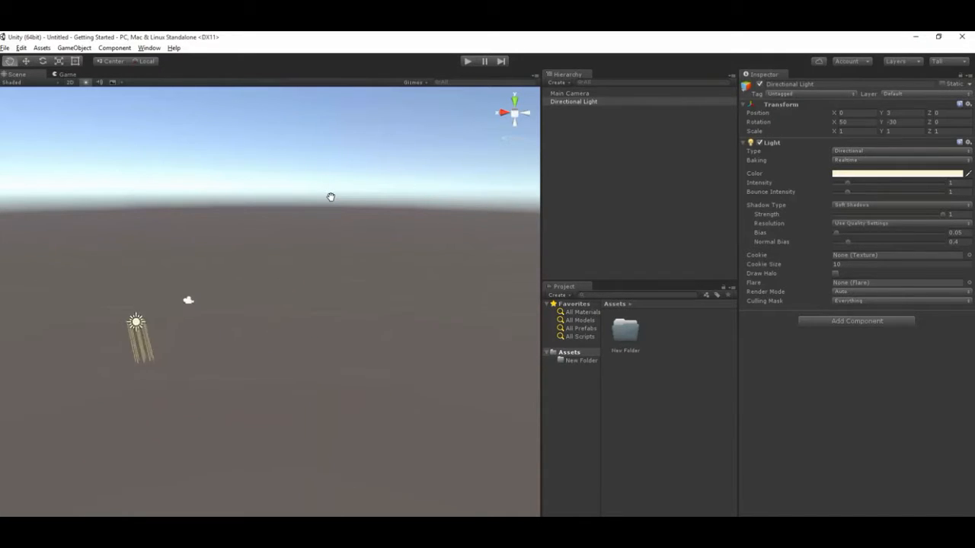
key("Up")
key("Left")
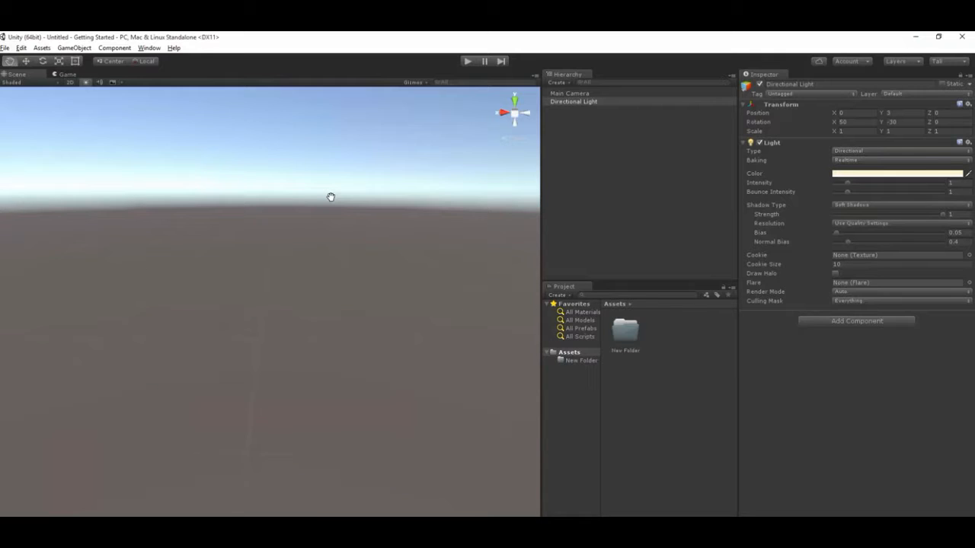
key("Right")
left_click_drag(320, 208, 459, 242)
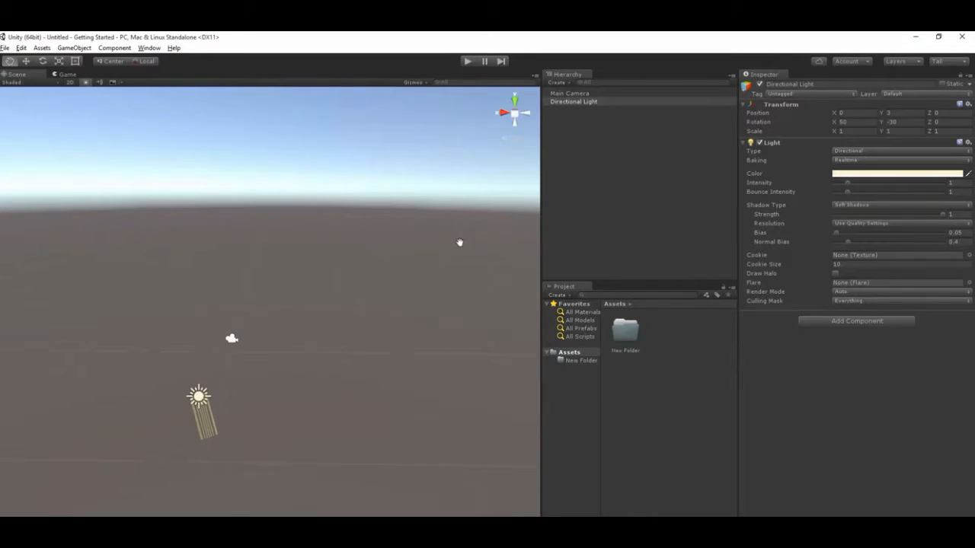
Focus the Scene view on the Main Camera and orbit to look at its view cone from above
double_click(570, 93)
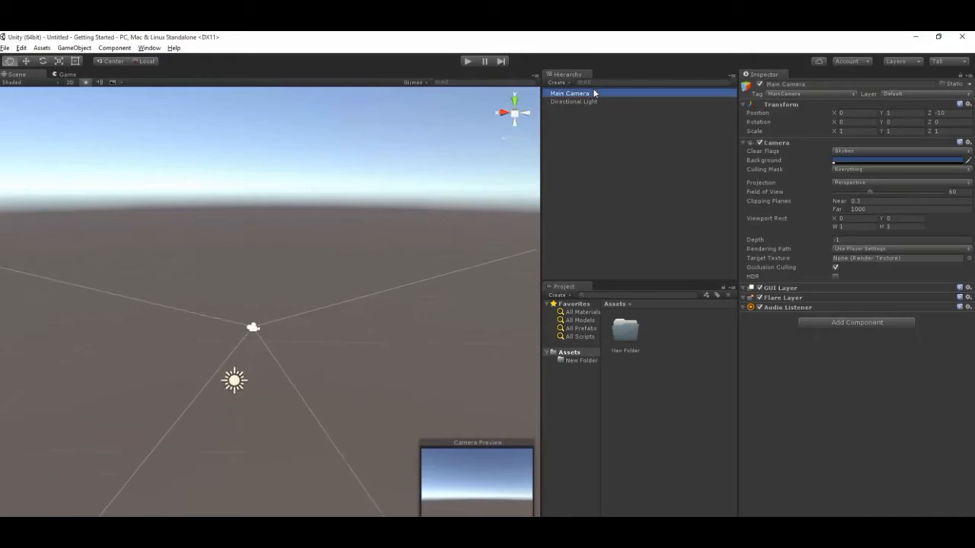
left_click_drag(329, 305, 852, 284, "alt")
left_click_drag(399, 178, 415, 294, "alt")
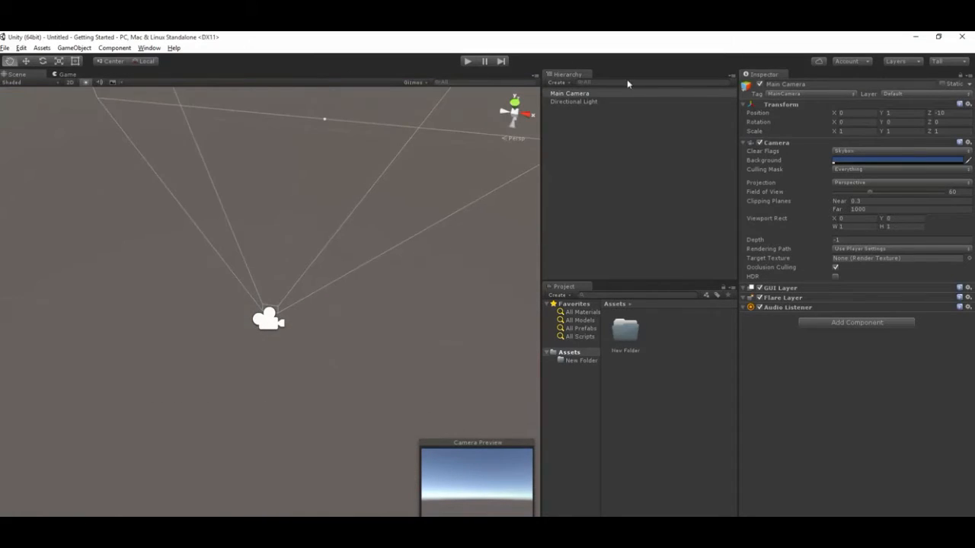
Focus the Scene view on the Directional Light and orbit around it to examine its ray direction
left_click(593, 103)
double_click(593, 105)
left_click_drag(345, 326, 335, 198, "alt")
scroll(316, 417, "up", 5)
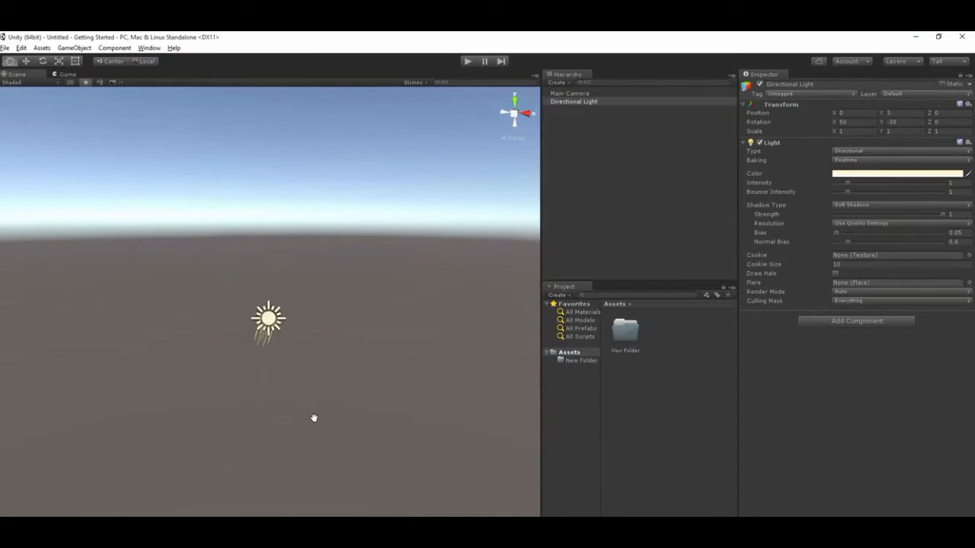
left_click_drag(253, 307, 479, 272, "alt")
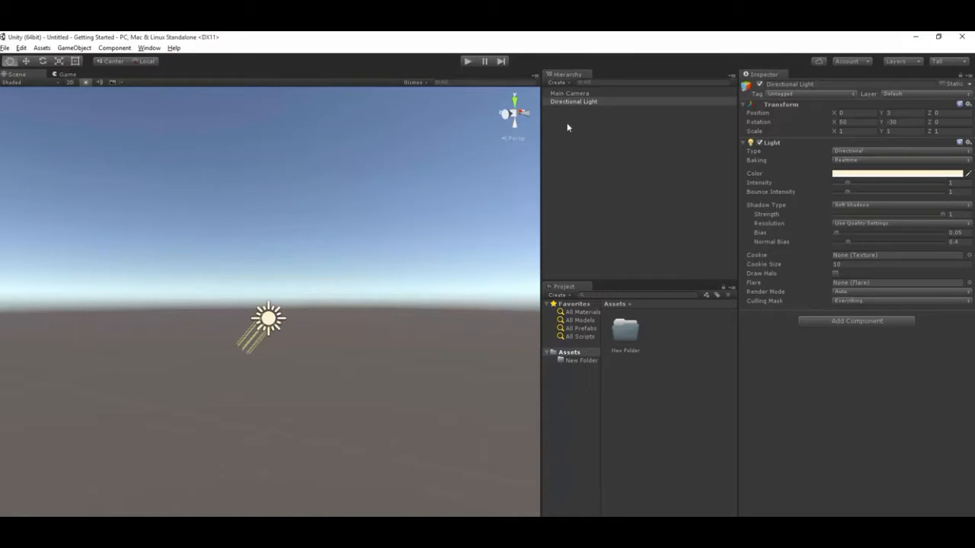
Check the commands available for the Directional Light, look around the scene, and focus on the light again
right_click(582, 102)
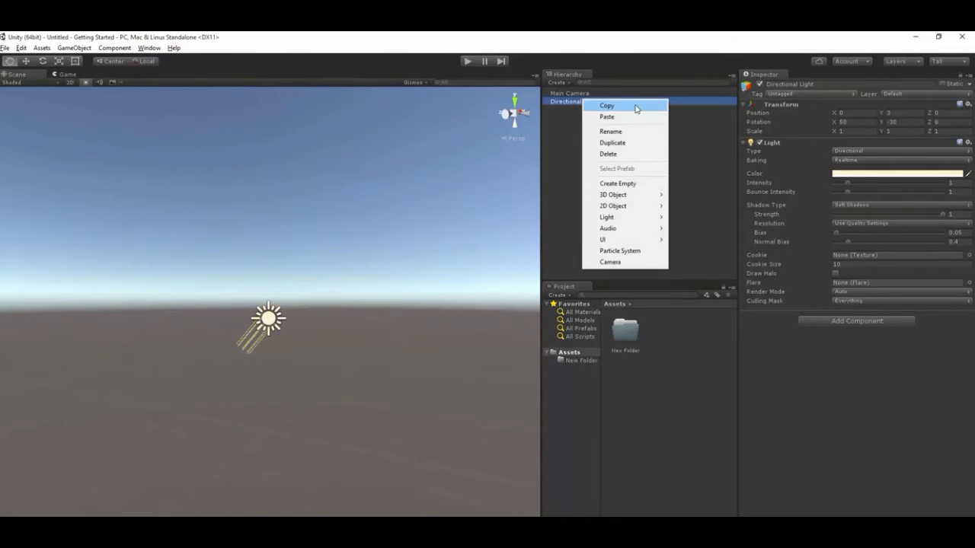
left_click(281, 275)
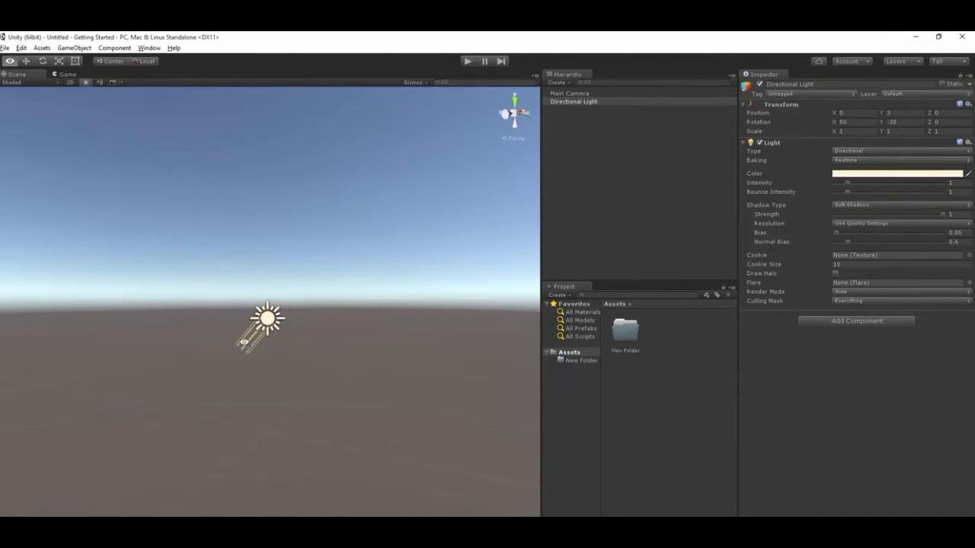
left_click_drag(256, 356, 282, 344, "alt")
right_click_drag(282, 344, 312, 352)
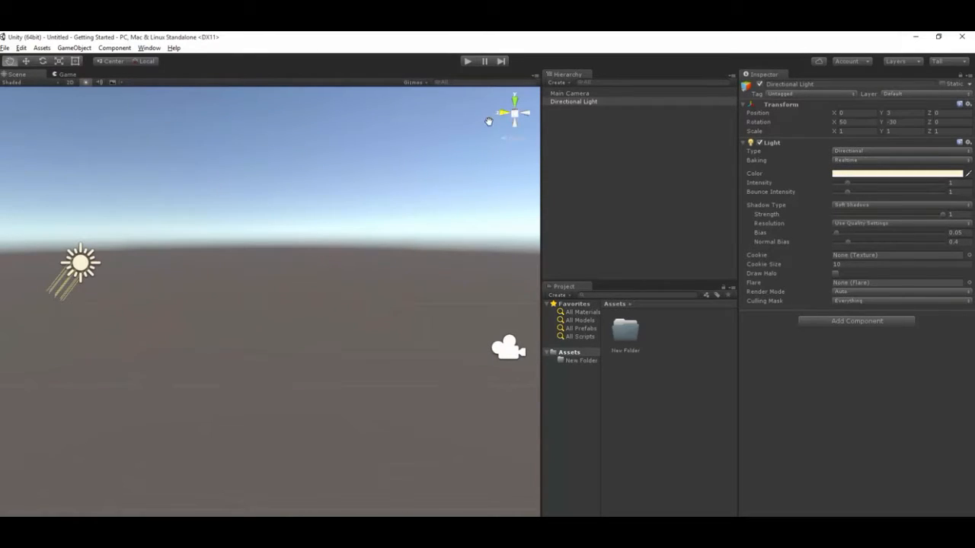
double_click(608, 103)
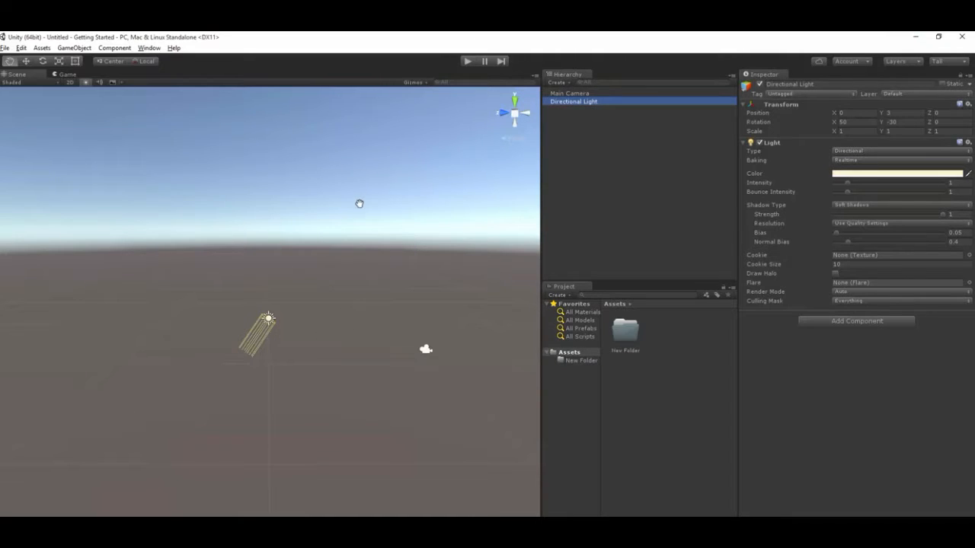
Review the editor's available file, game object, component and window commands without running any
left_click(90, 81)
left_click(5, 48)
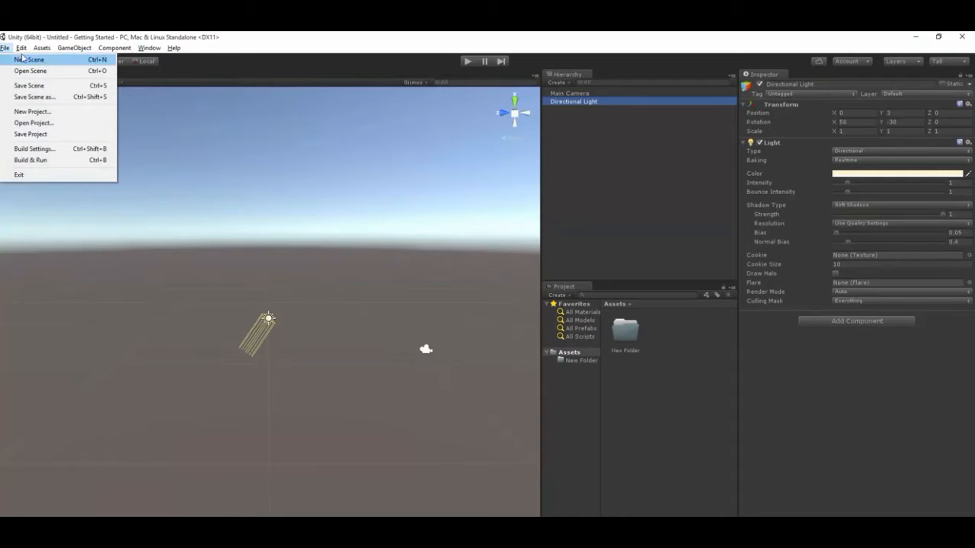
mouse_move(74, 47)
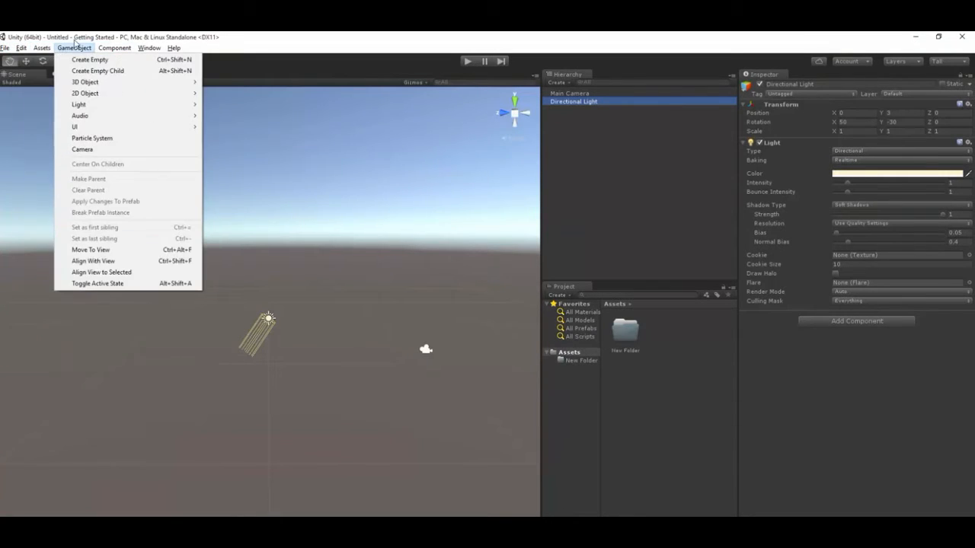
mouse_move(114, 48)
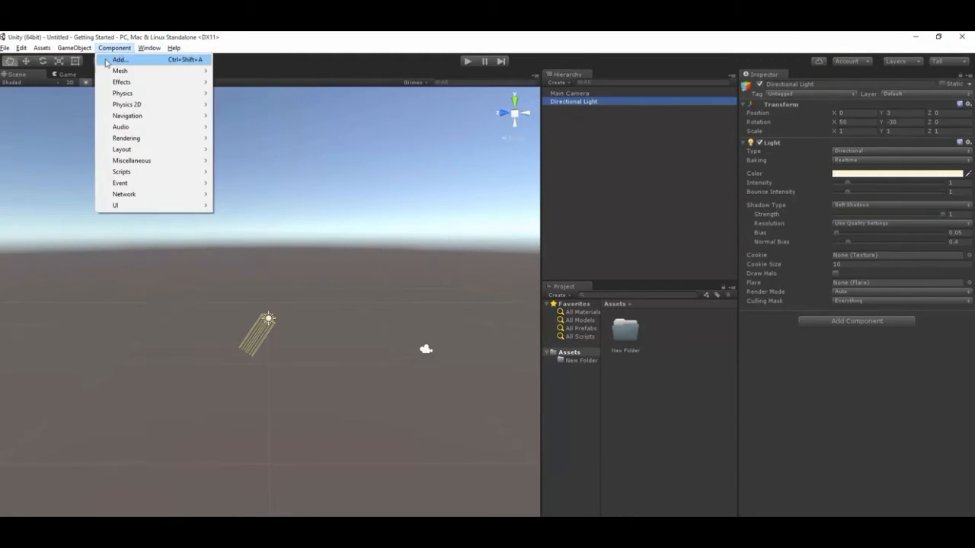
mouse_move(172, 48)
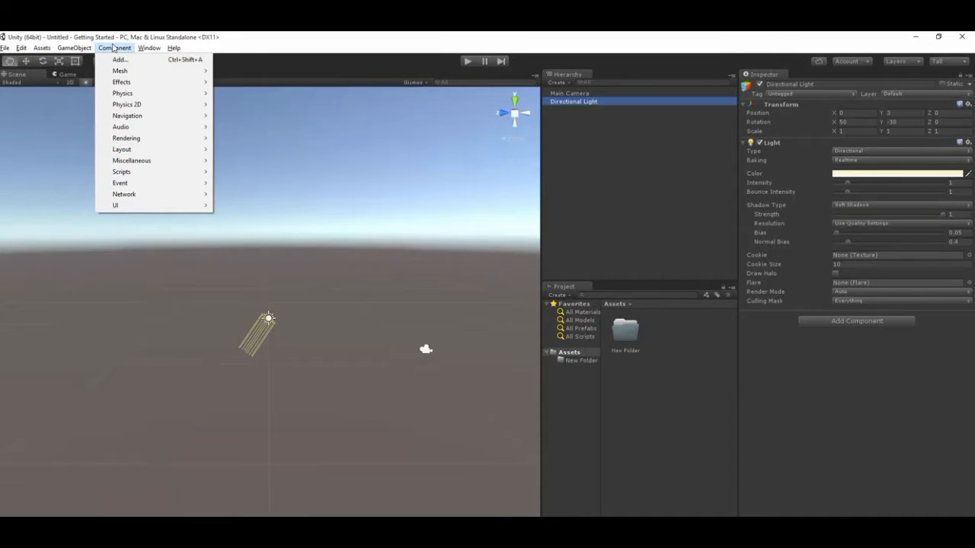
mouse_move(130, 71)
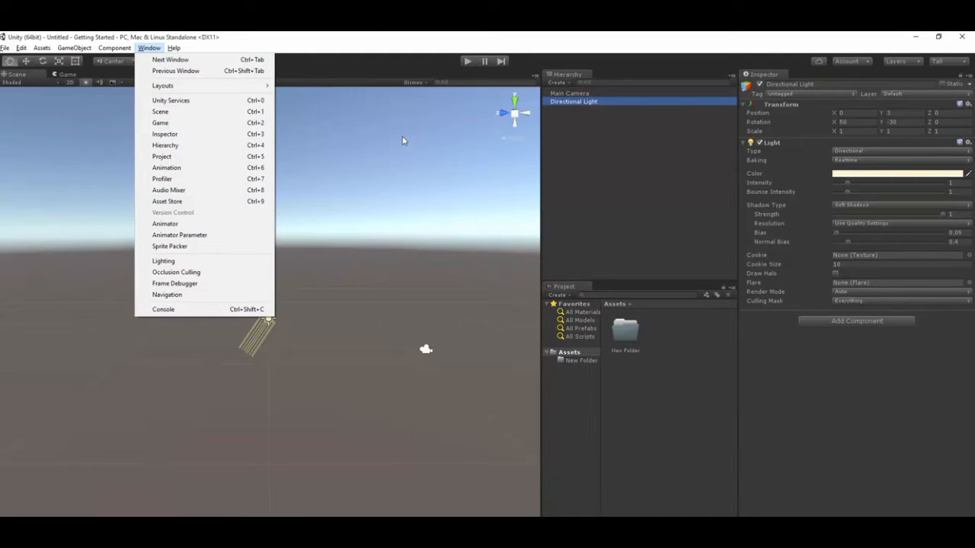
left_click(328, 165)
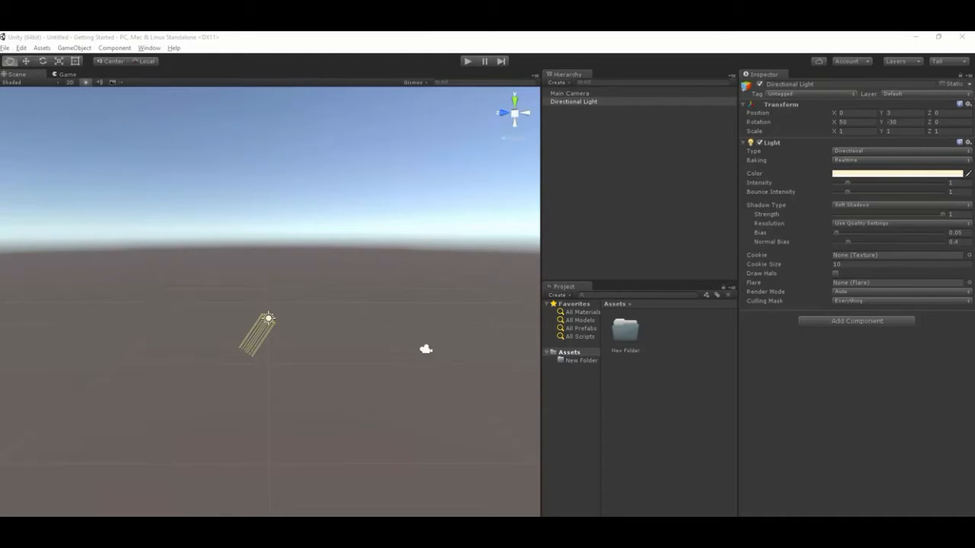
Read the Transform component's page of the Unity Manual in the browser and close it
left_click_drag(0, 166, 437, 67)
scroll(483, 240, "down", 2)
scroll(484, 242, "up", 1)
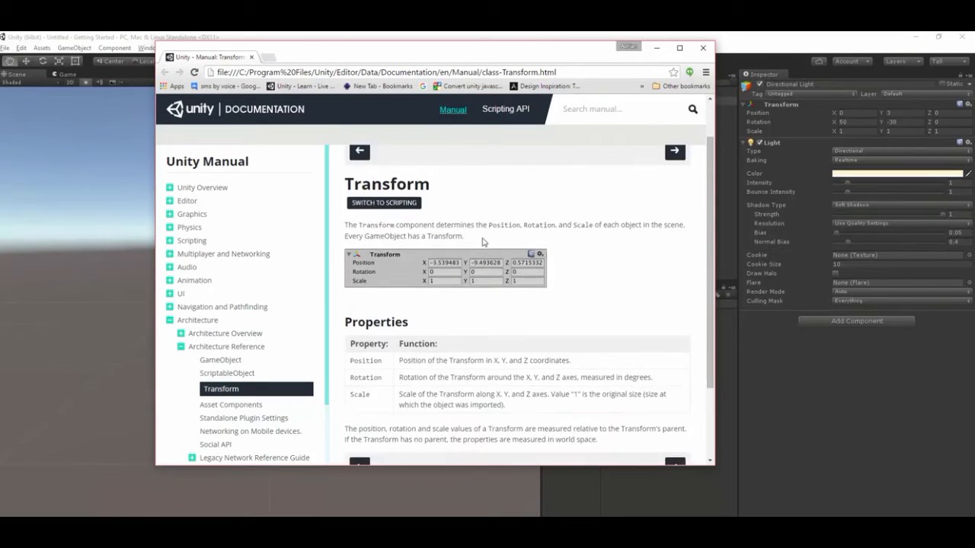
scroll(483, 242, "up", 1)
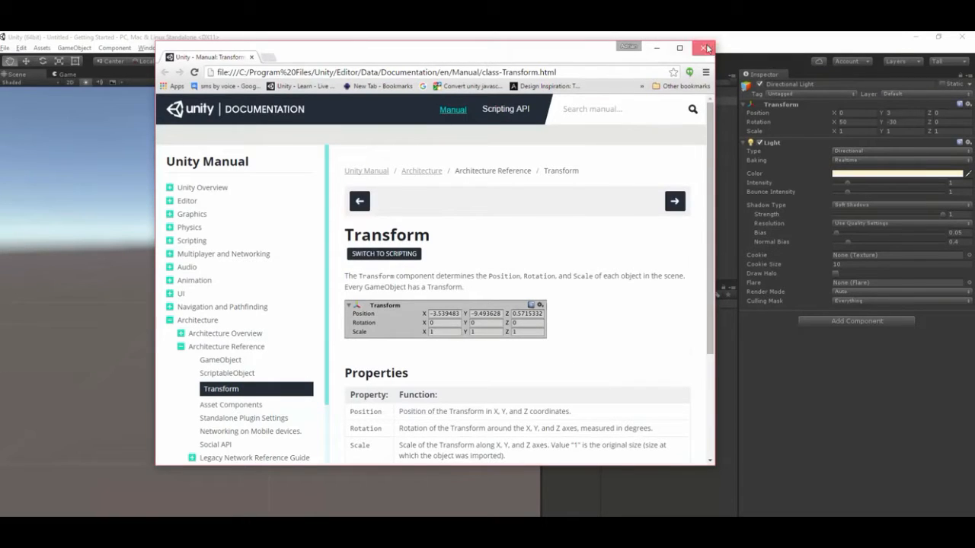
left_click(705, 48)
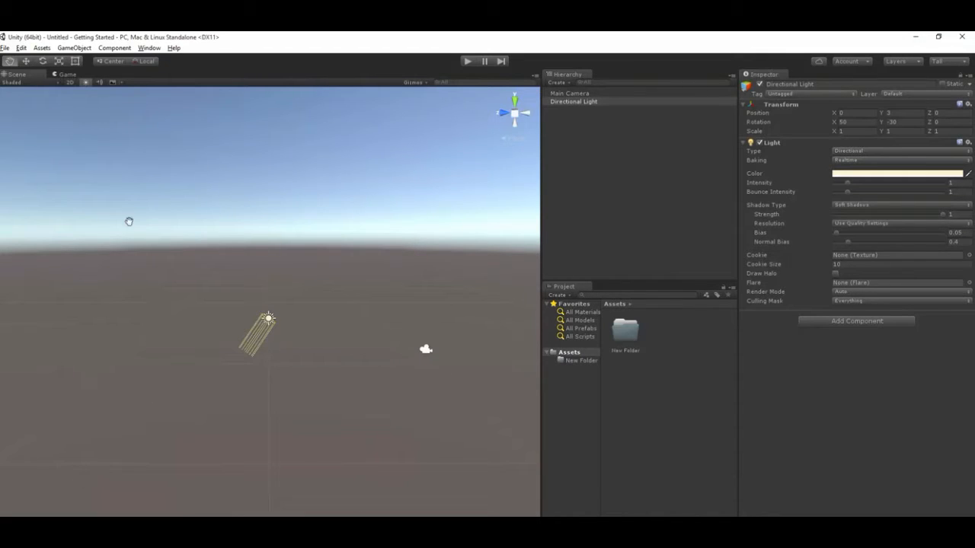
Create a new scene and save it as Test in the project's Assets folder
left_click(6, 48)
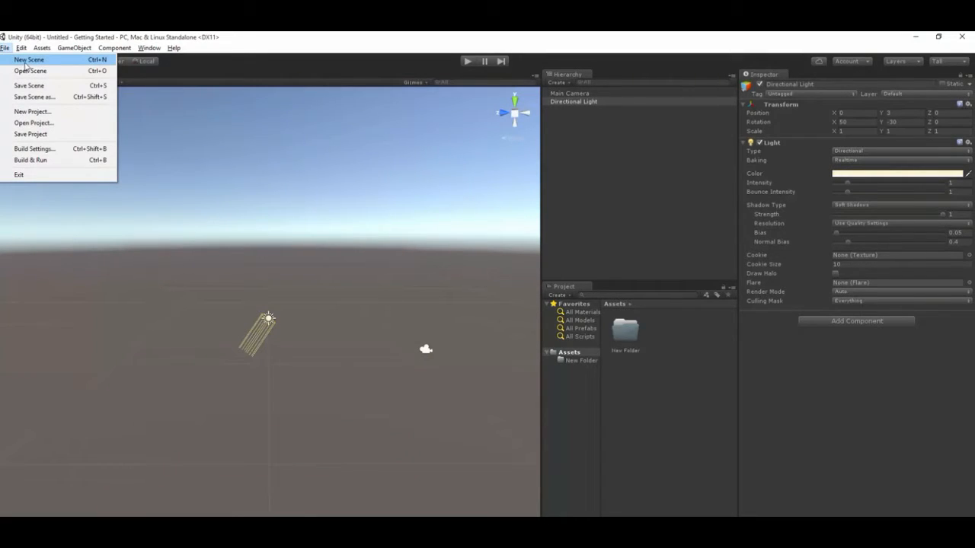
left_click(27, 60)
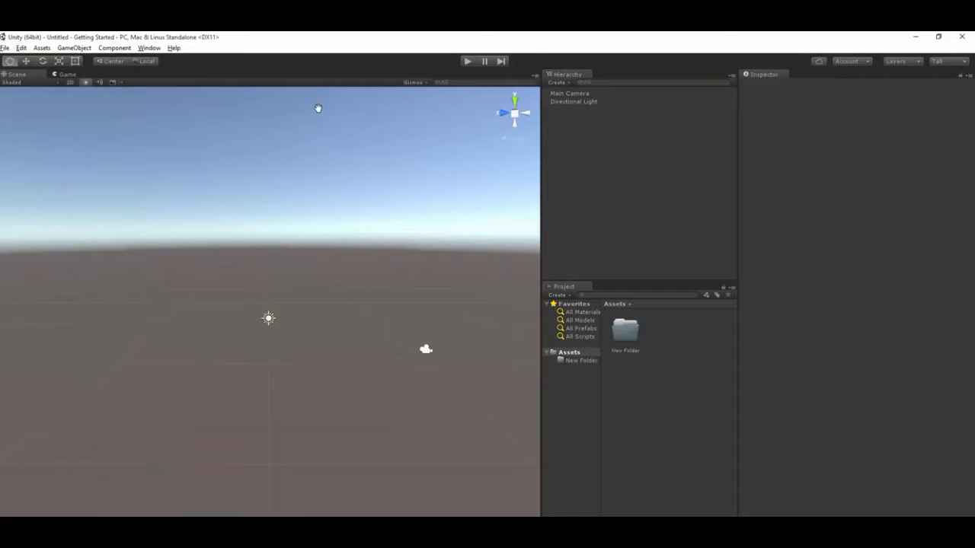
left_click(6, 48)
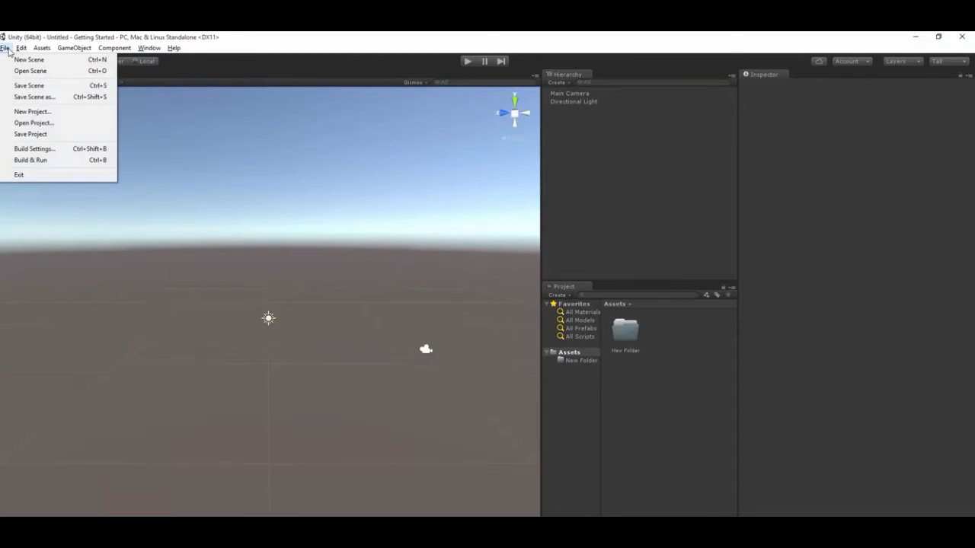
left_click(28, 86)
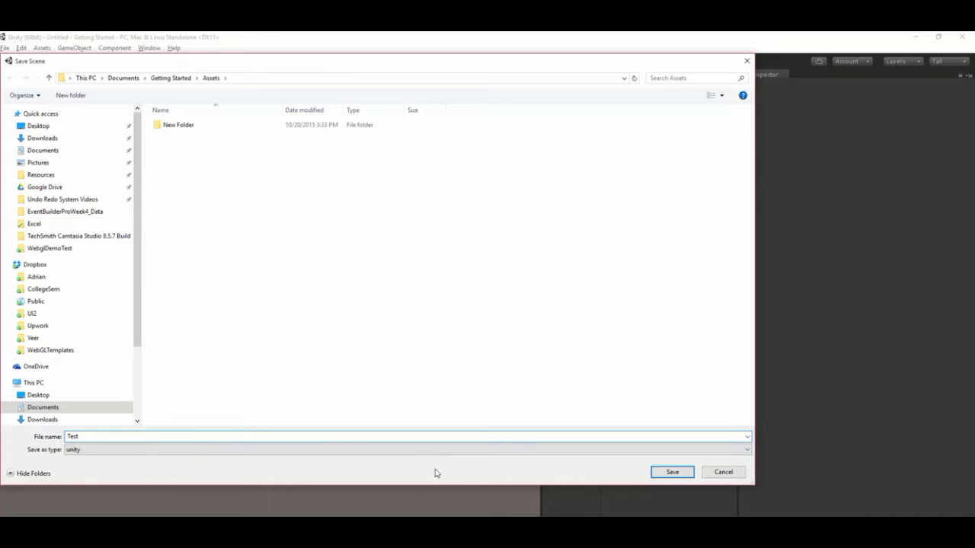
left_click(675, 472)
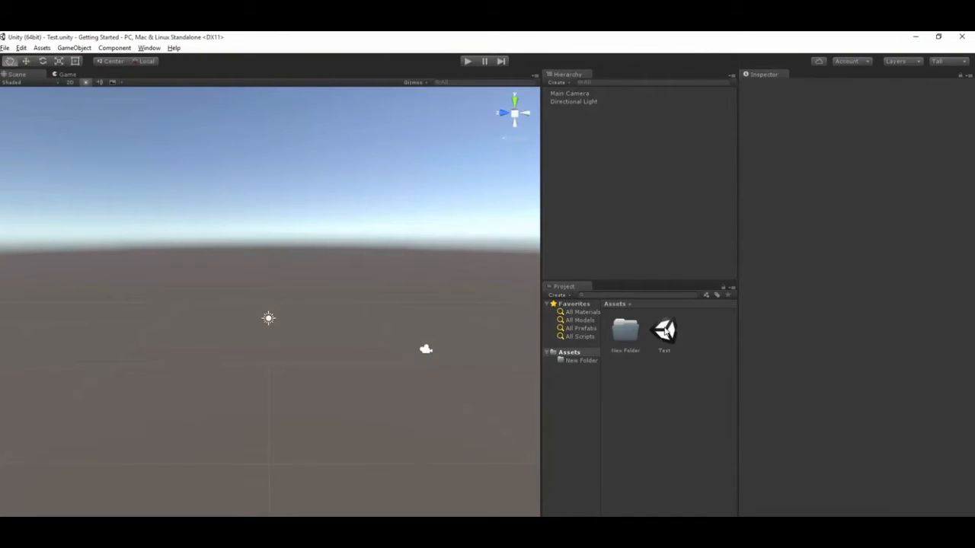
Select the Test scene asset and reduce the Project window's icon size to show the assets as a list
left_click(672, 332)
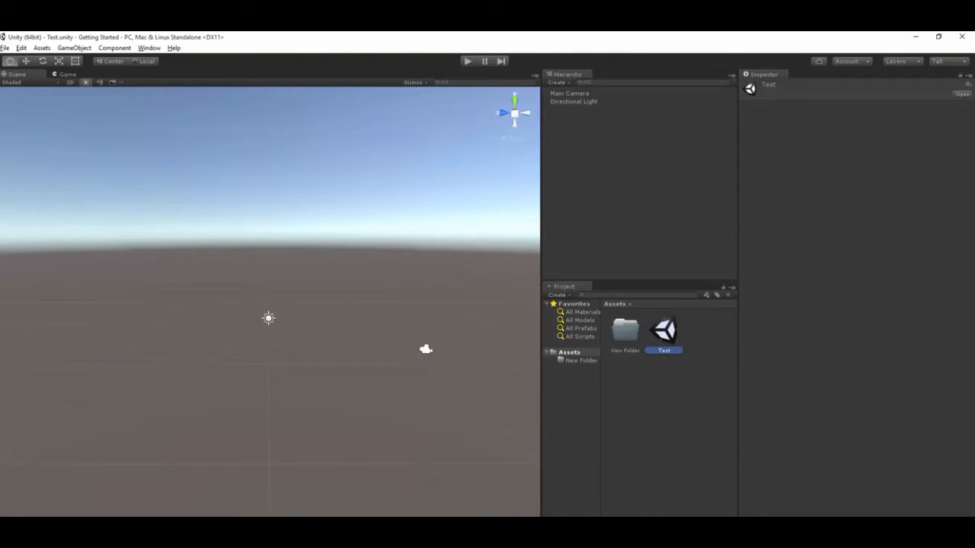
left_click_drag(717, 542, 701, 543)
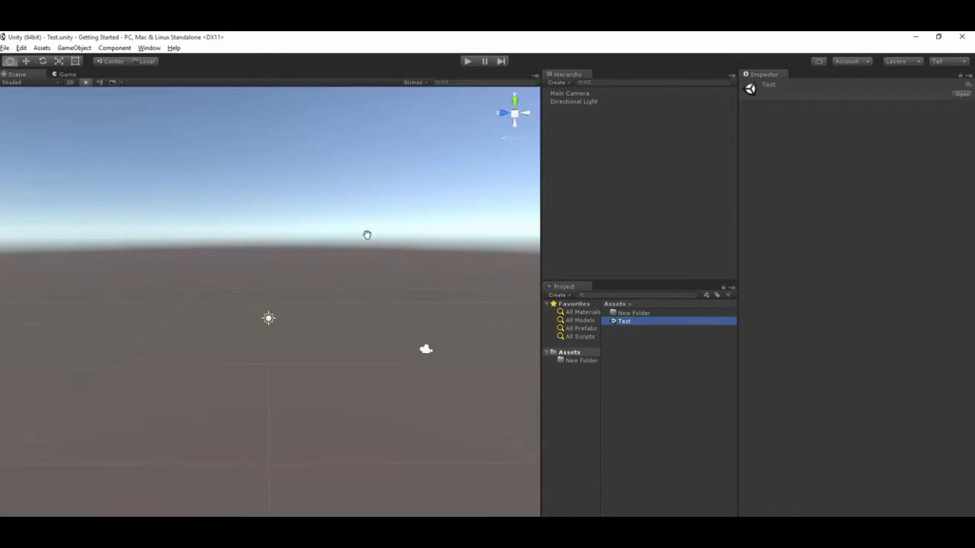
Move the Main Camera to position X 67.14 and Y 23.63, and save the scene
left_click(605, 94)
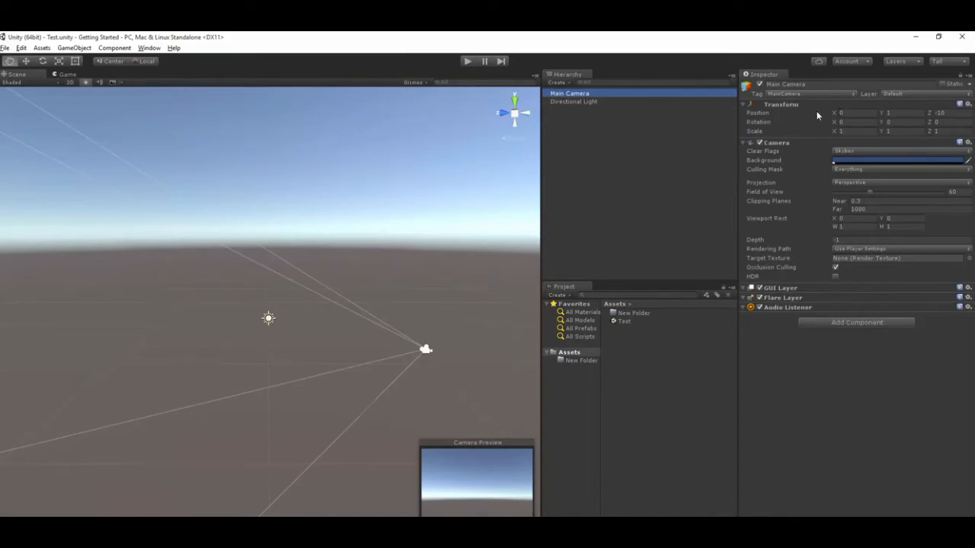
left_click_drag(833, 112, 6, 356)
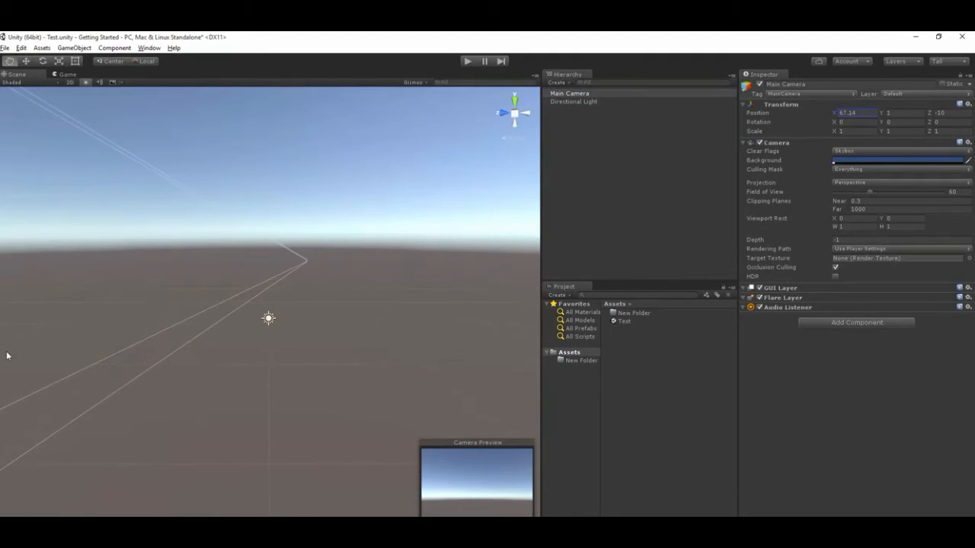
left_click_drag(882, 113, 261, 169)
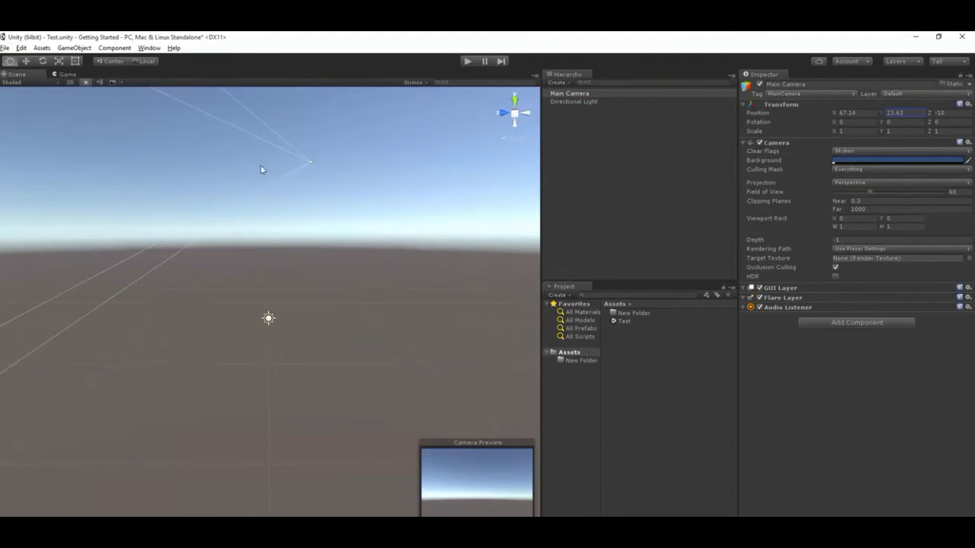
left_click(4, 48)
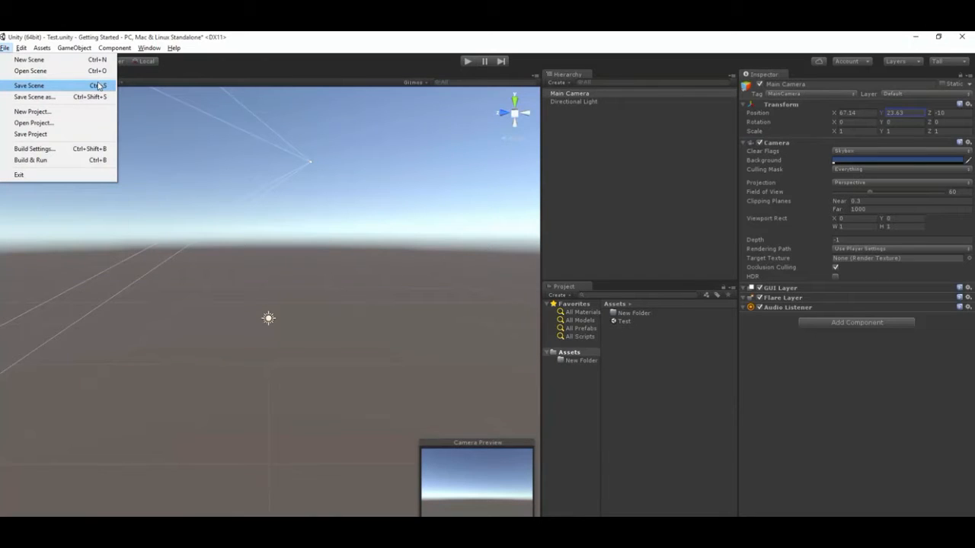
left_click(31, 88)
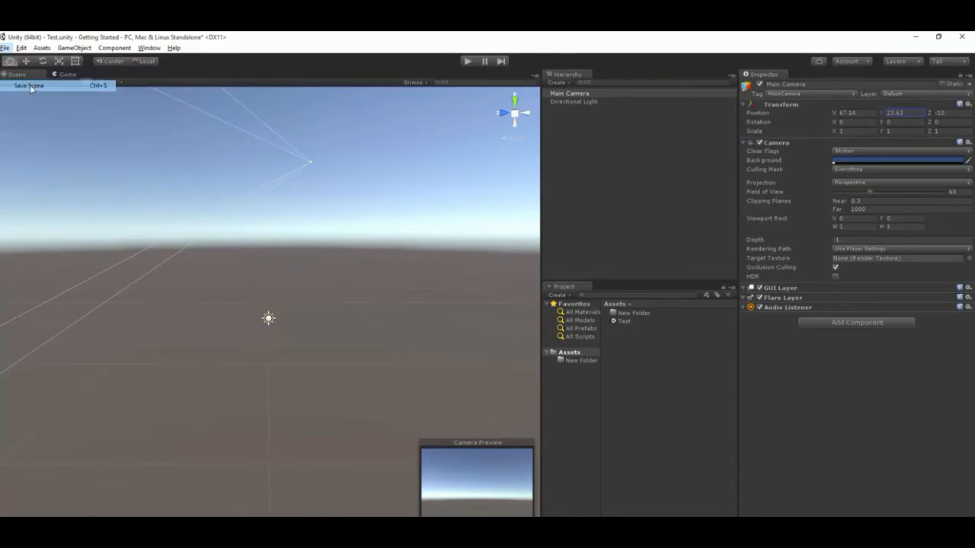
Start another new scene and reopen the saved Test scene from the project assets
left_click(5, 47)
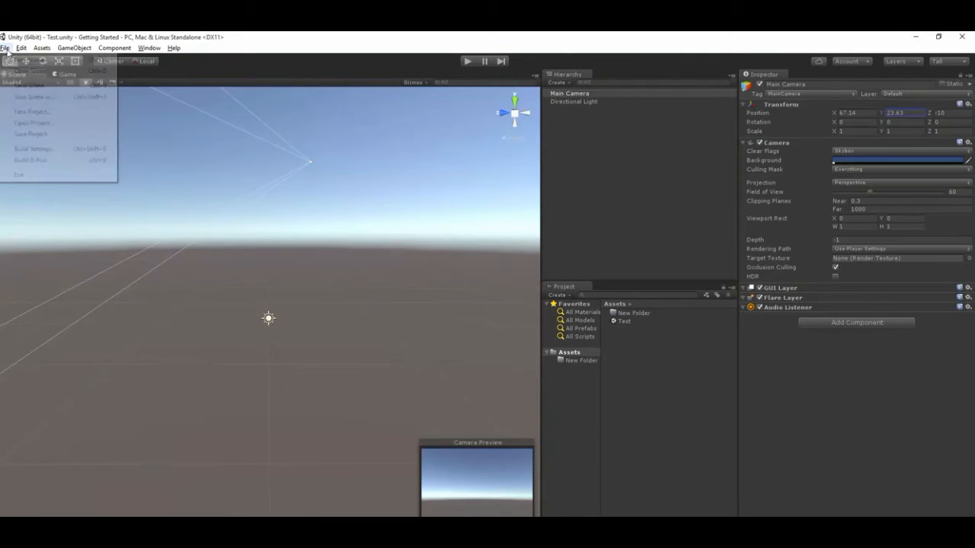
left_click(18, 60)
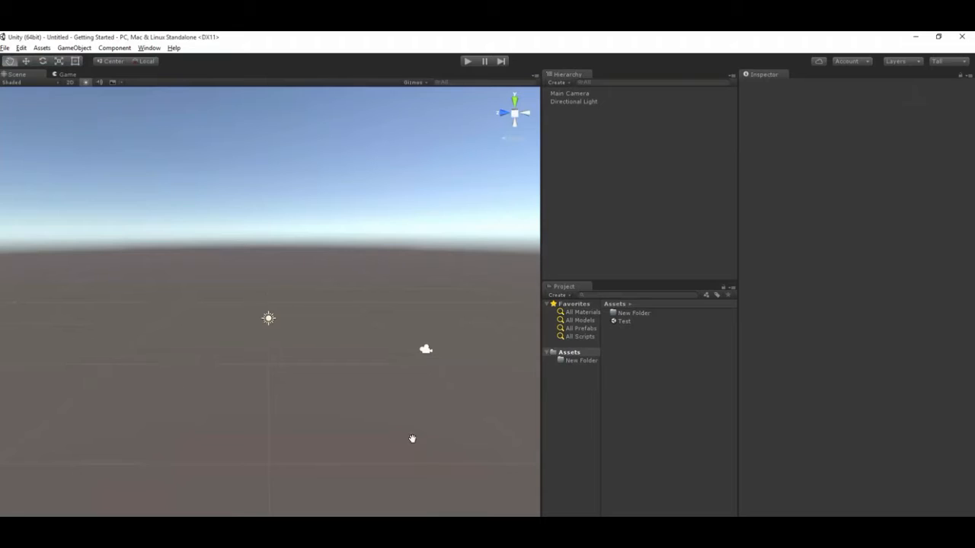
double_click(626, 321)
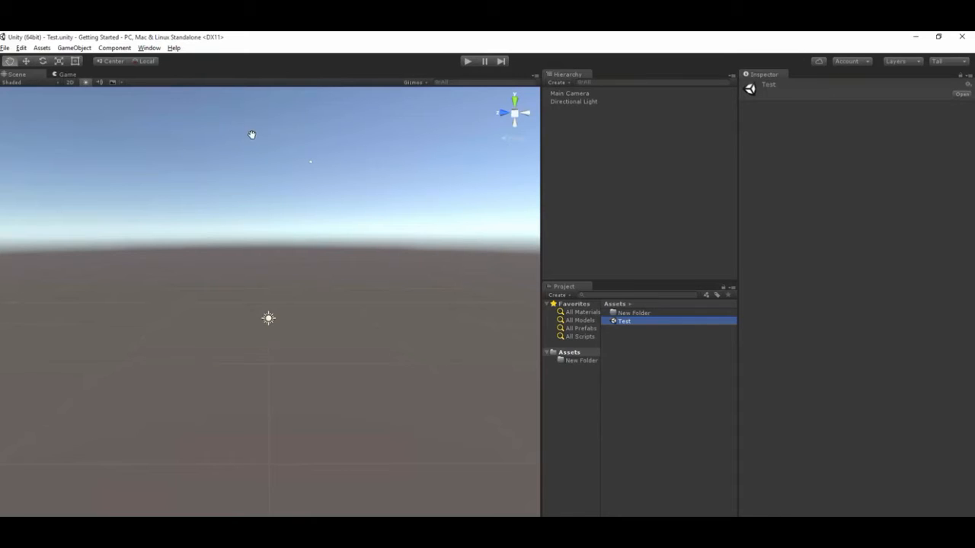
Open the Build Settings and add the Test scene asset to the scenes in the build
left_click(4, 48)
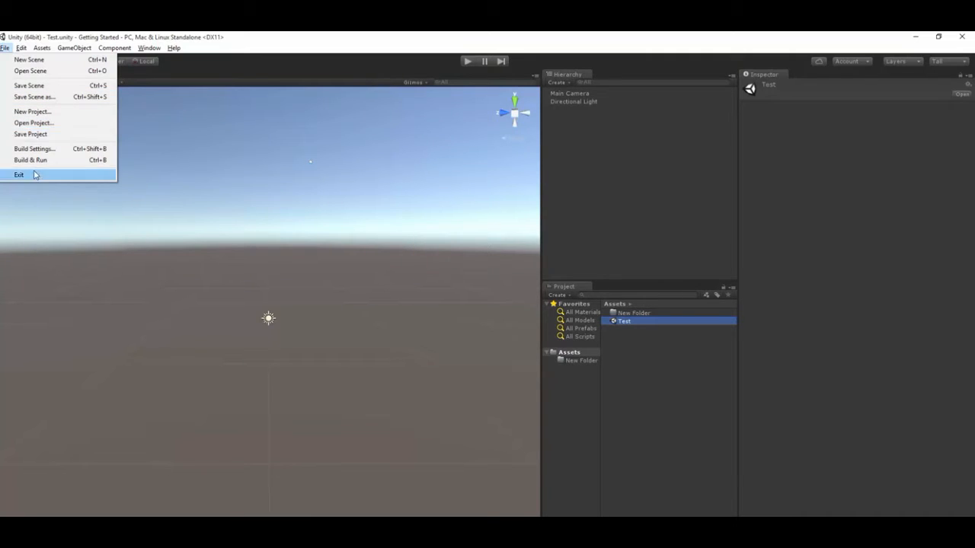
left_click(51, 149)
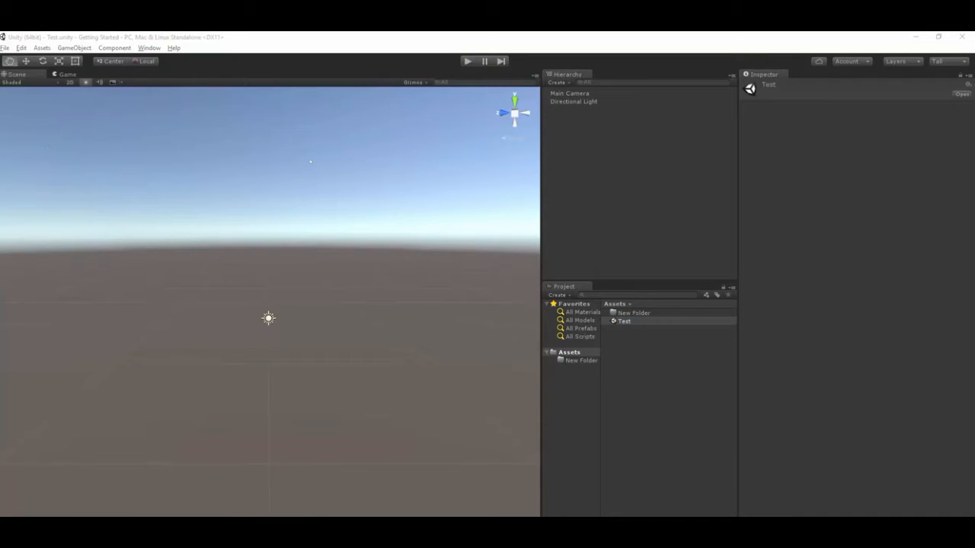
left_click_drag(772, 288, 170, 134)
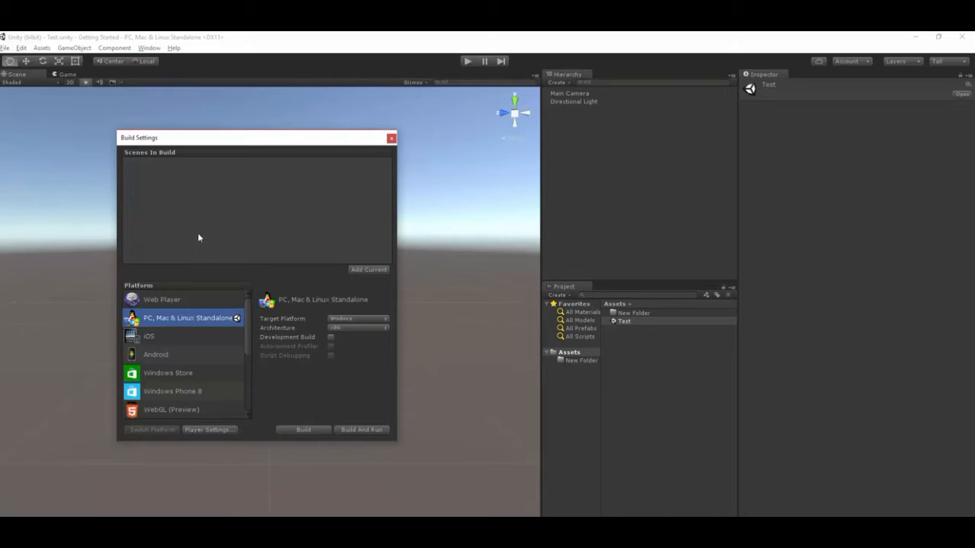
left_click_drag(634, 322, 200, 183)
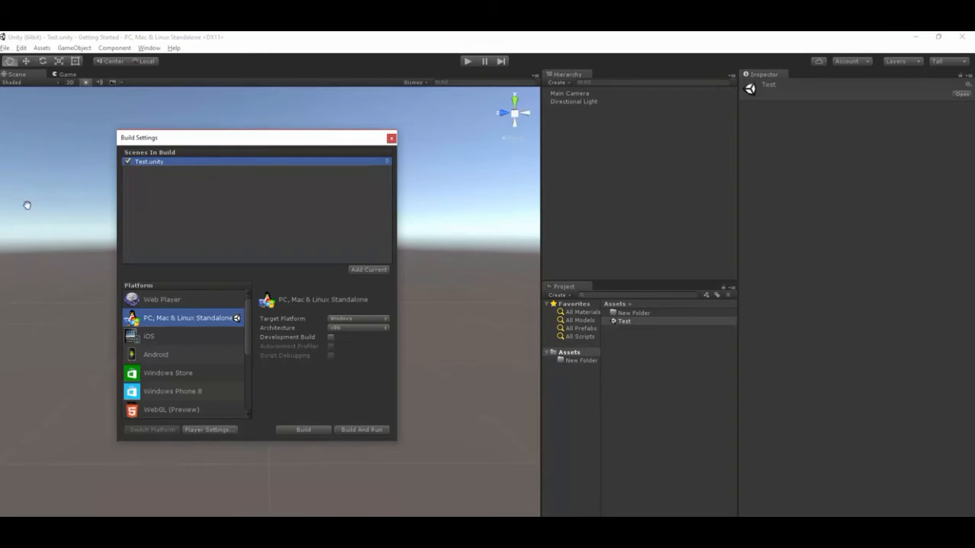
Compare the Web Player and PC, Mac & Linux Standalone build platforms and check the standalone target platform choices
left_click(157, 302)
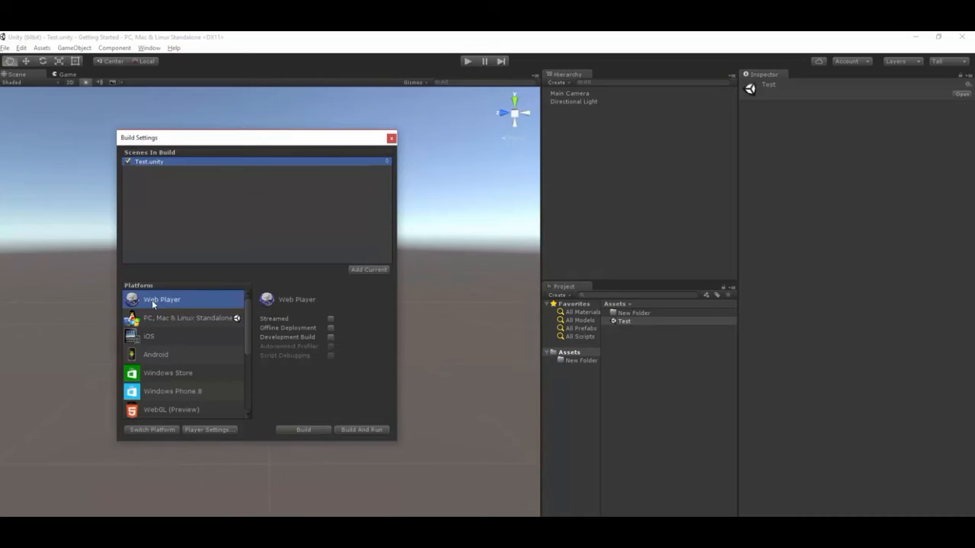
left_click(177, 317)
left_click(177, 302)
scroll(179, 317, "down", 3)
scroll(180, 318, "up", 3)
left_click(177, 317)
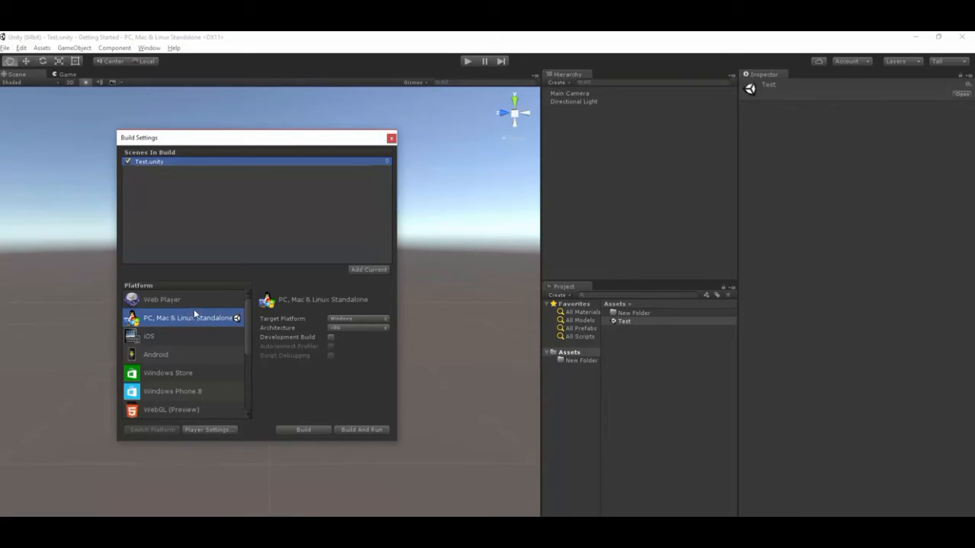
left_click(343, 319)
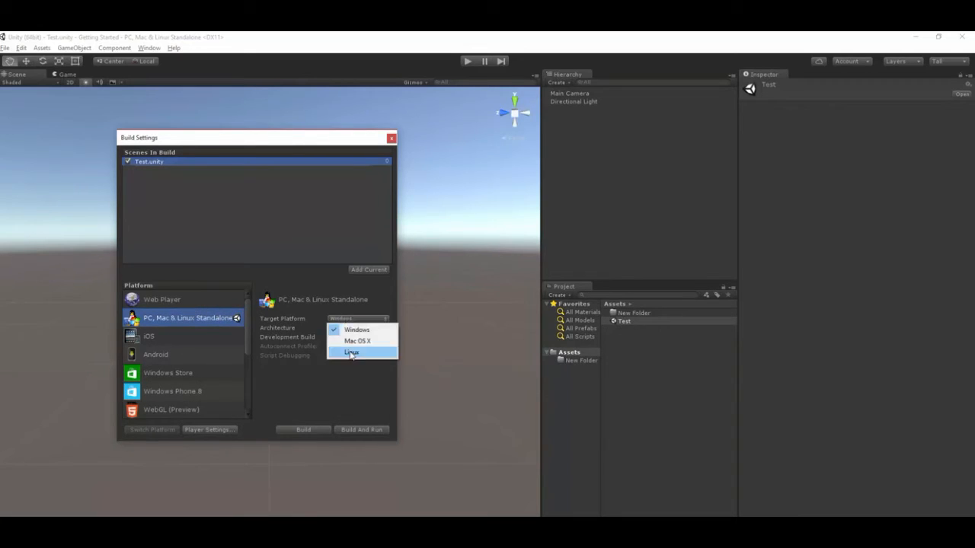
left_click(362, 395)
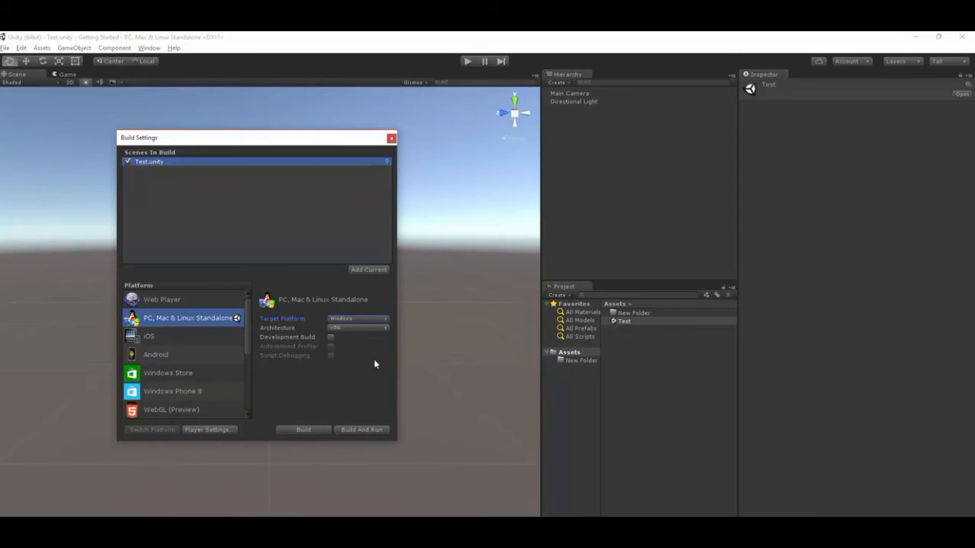
Open the standalone Player Settings for resolution and presentation, enable Capture Single Screen, and toggle Default Is Full Screen off and back on
left_click(227, 431)
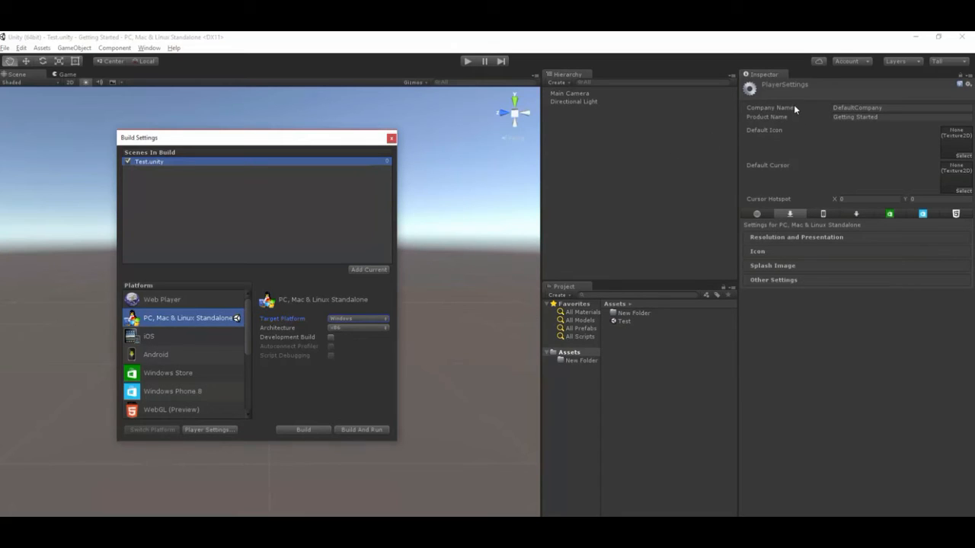
left_click(930, 118)
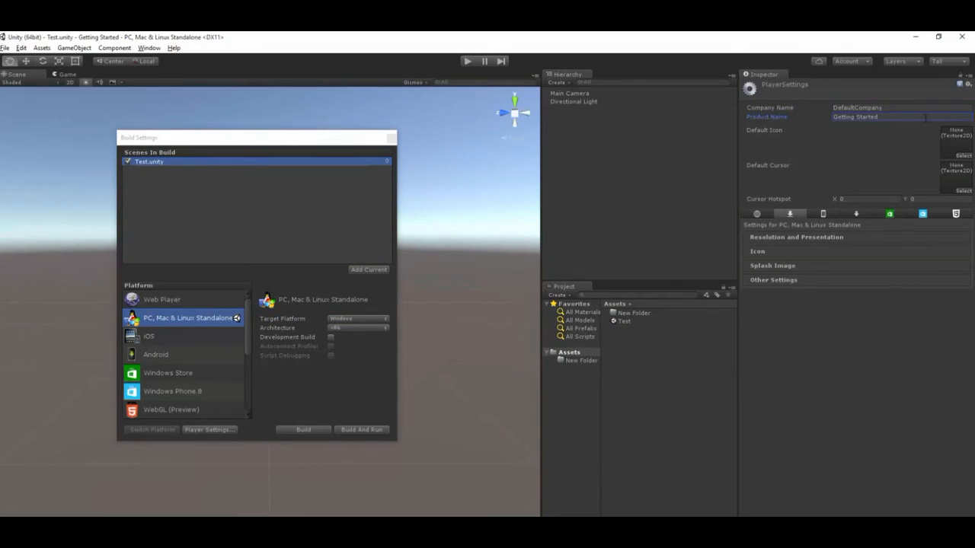
left_click(795, 237)
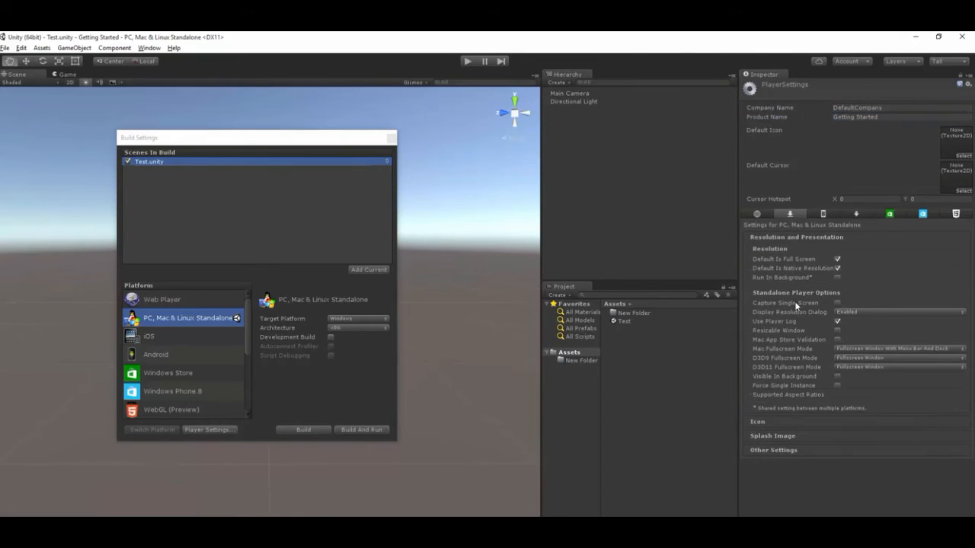
left_click(835, 259)
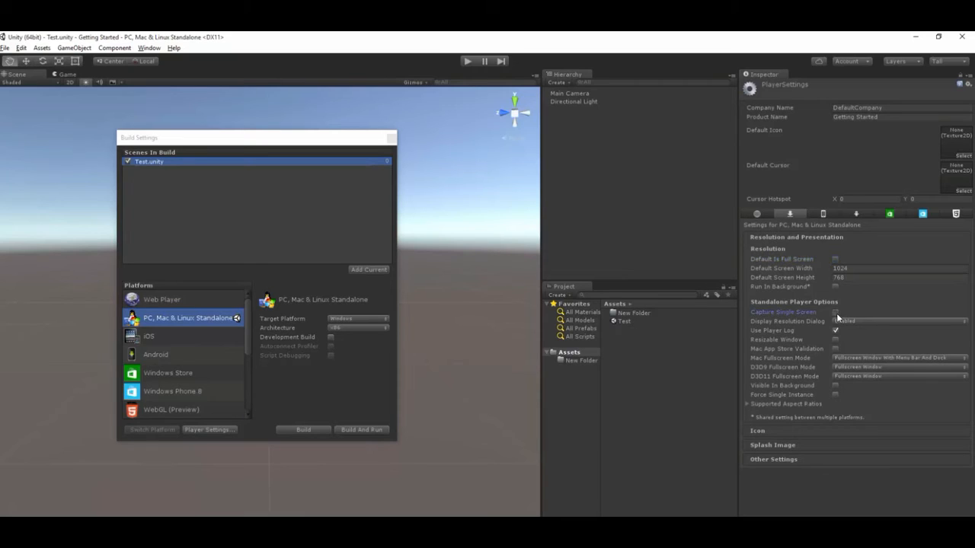
left_click(836, 313)
left_click(836, 259)
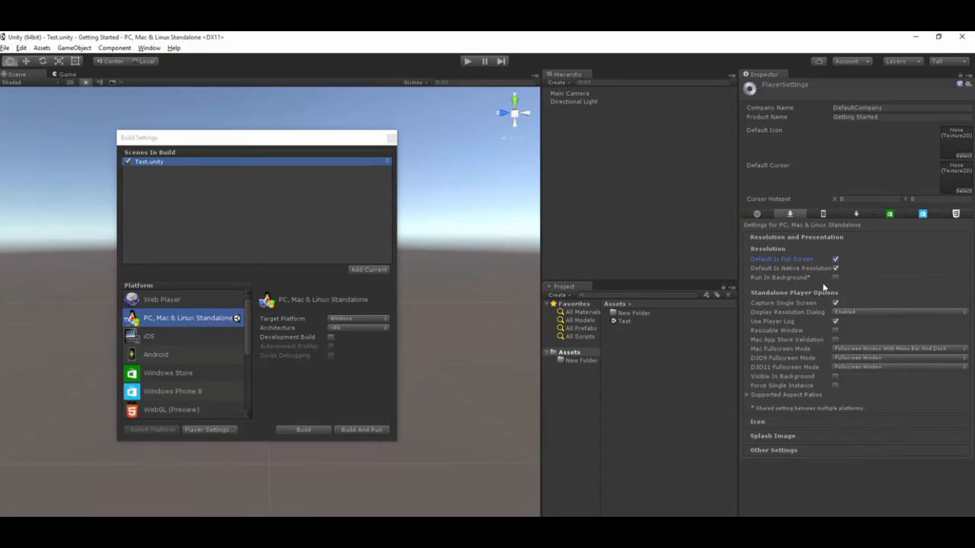
Check the Display Resolution Dialog choices without changing the setting, and close the Build Settings
left_click(846, 312)
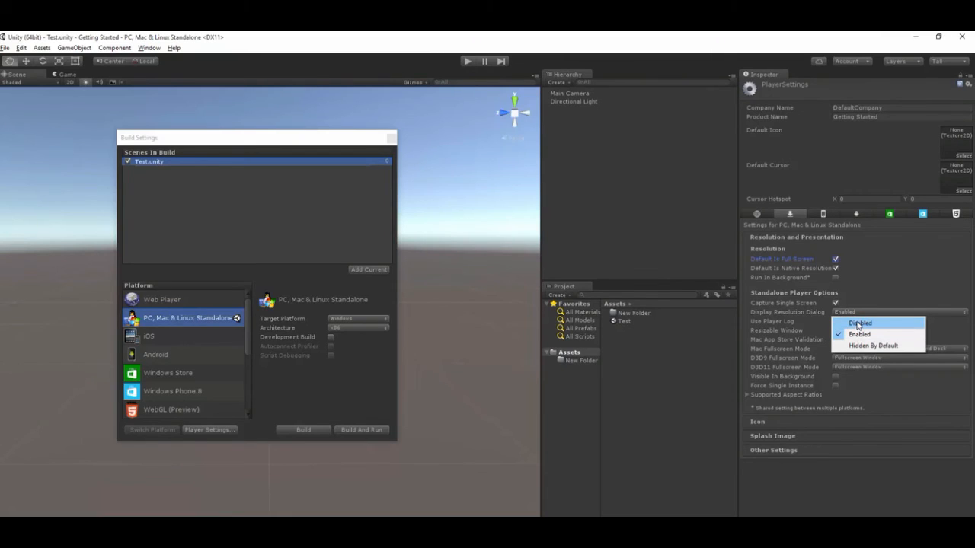
left_click(821, 310)
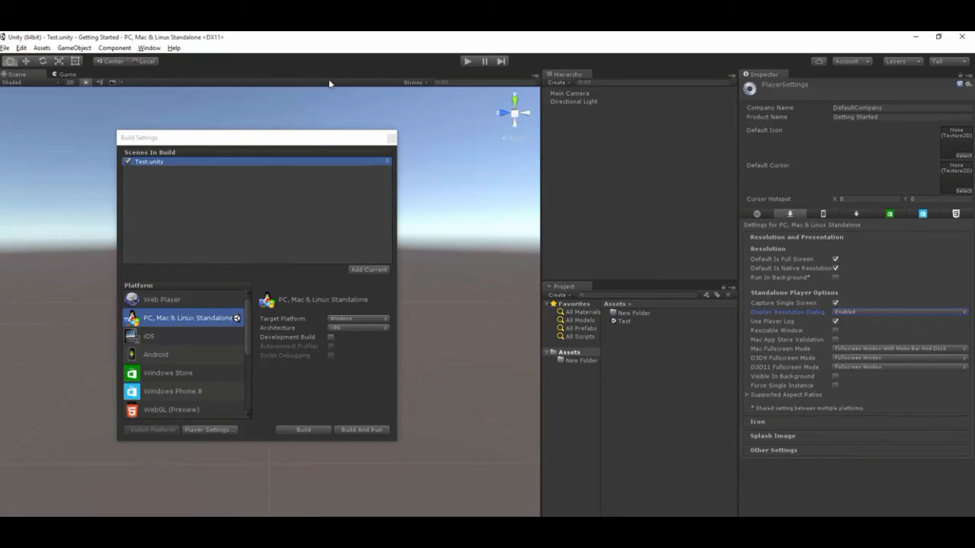
left_click(391, 137)
Reopen the Build Settings to view the scenes included in the build, and close the window
left_click(5, 47)
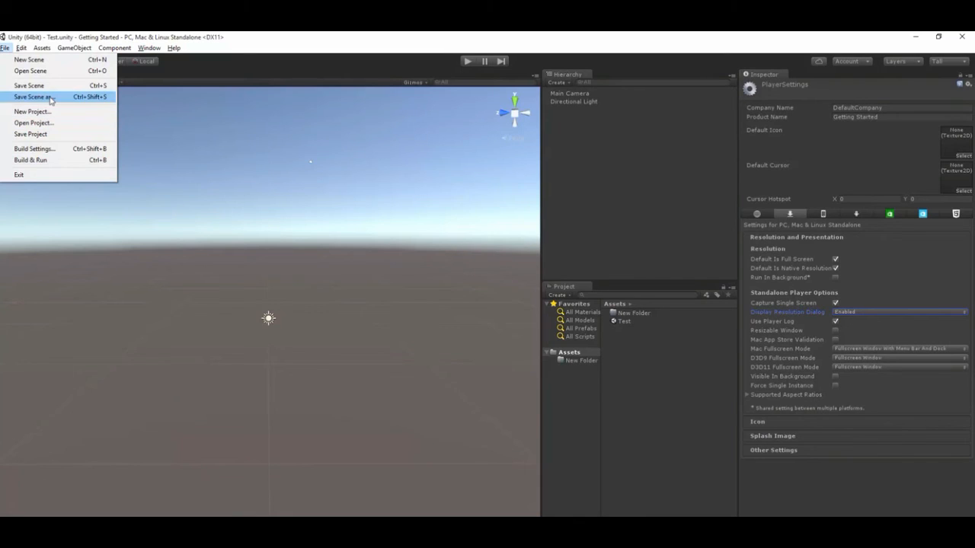
left_click(56, 149)
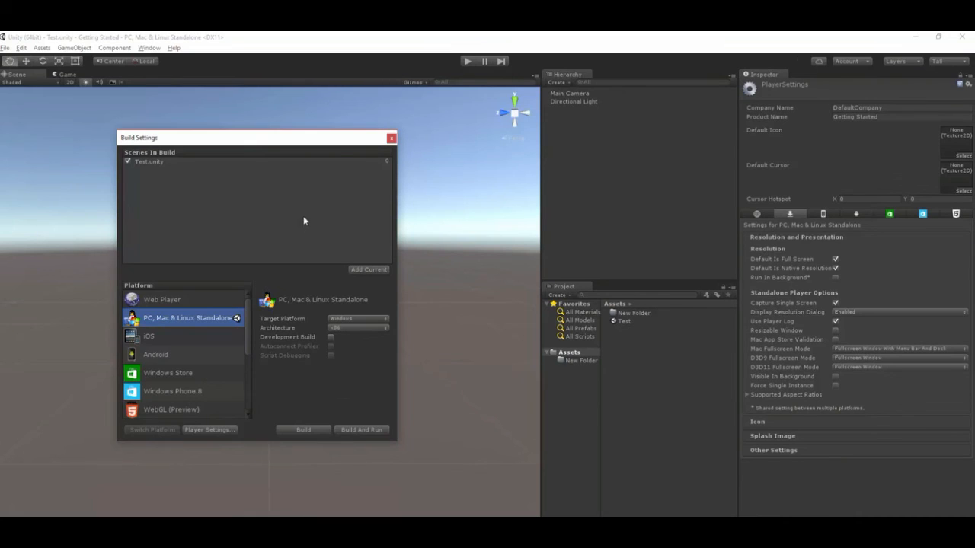
left_click(391, 138)
left_click(5, 48)
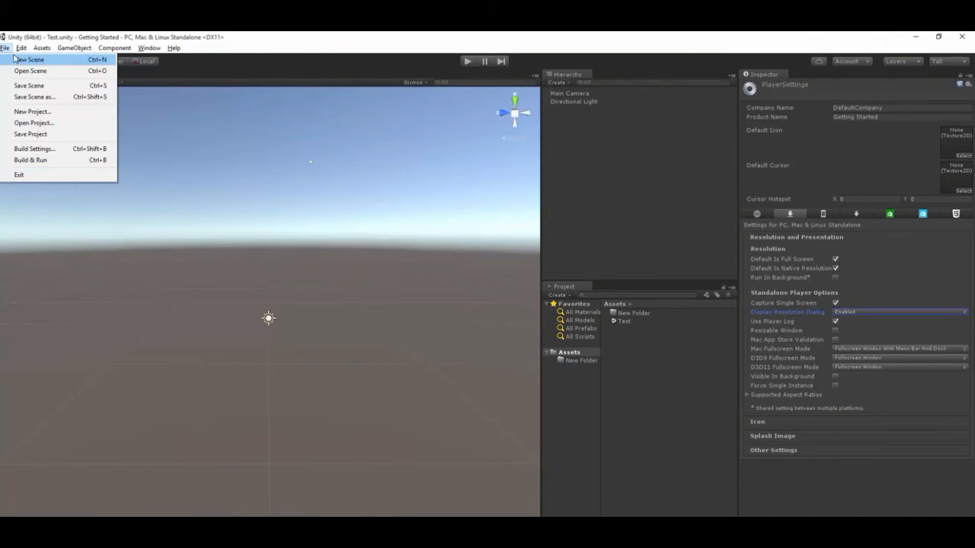
mouse_move(21, 48)
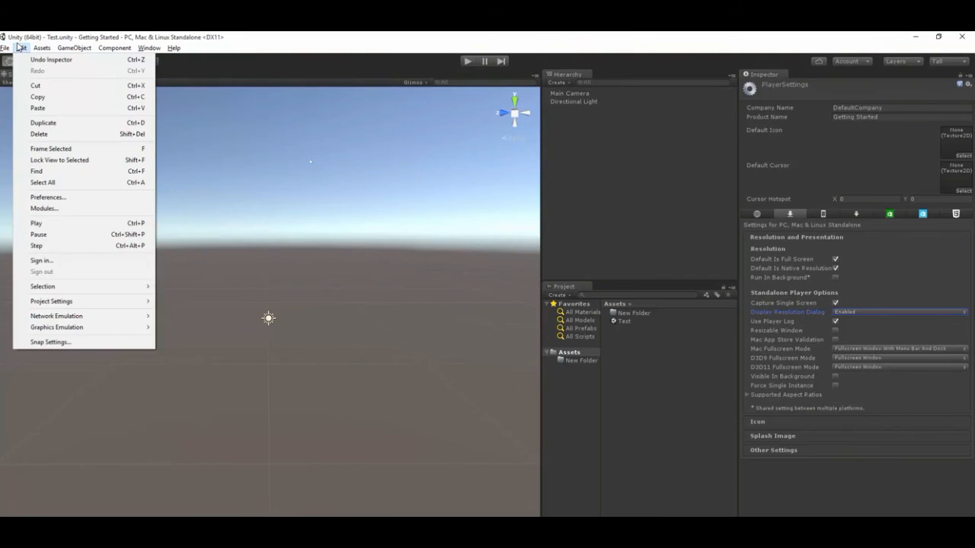
left_click(359, 176)
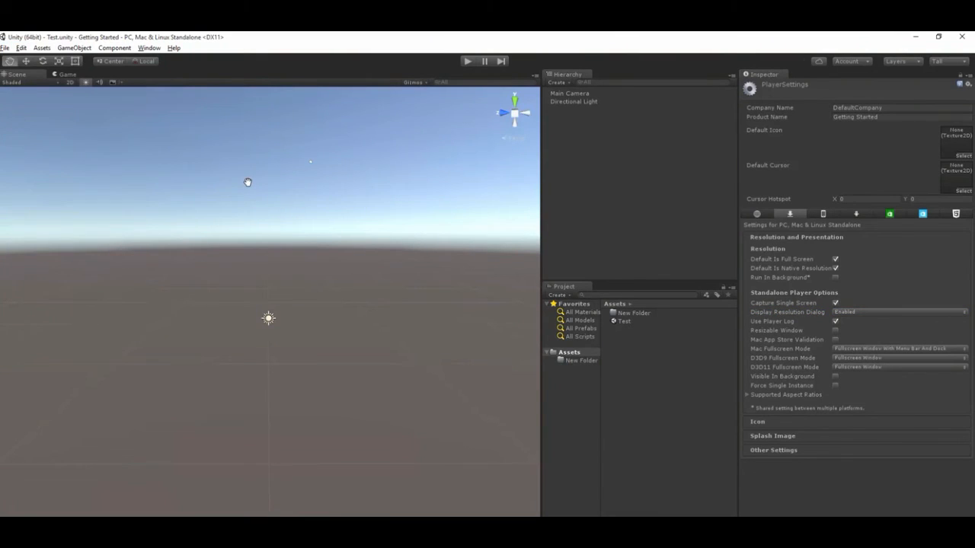